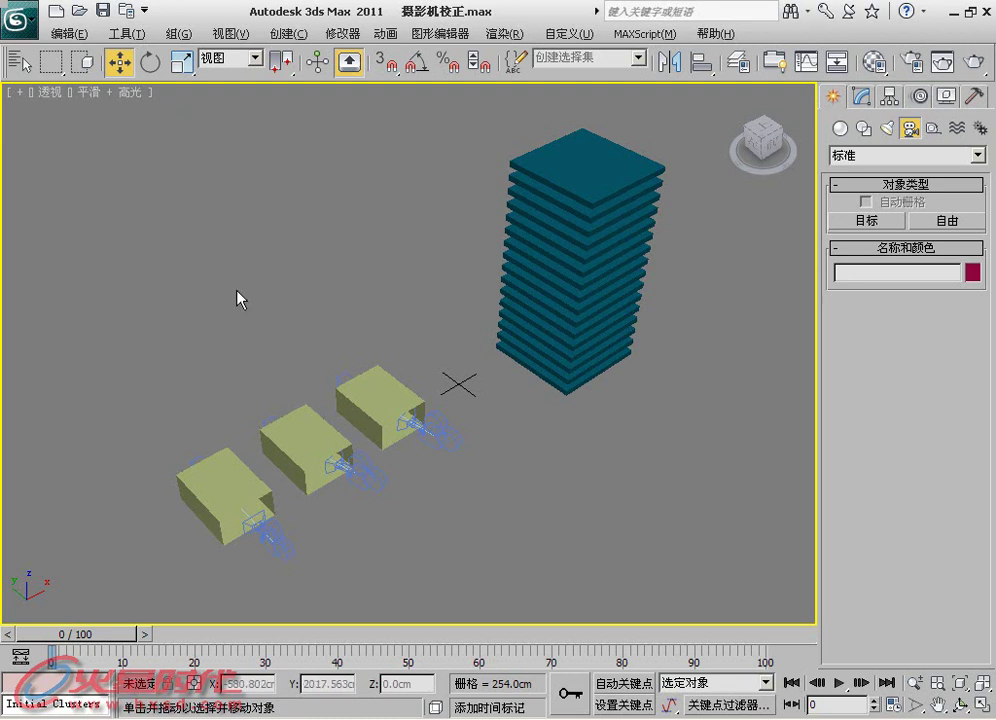
Step: Orbit and zoom the Perspective view to face the three open boxes and their cameras
mouse_move(260, 336)
alt+middle_down()
mouse_move(162, 422)
mouse_move(162, 453)
alt+middle_up()
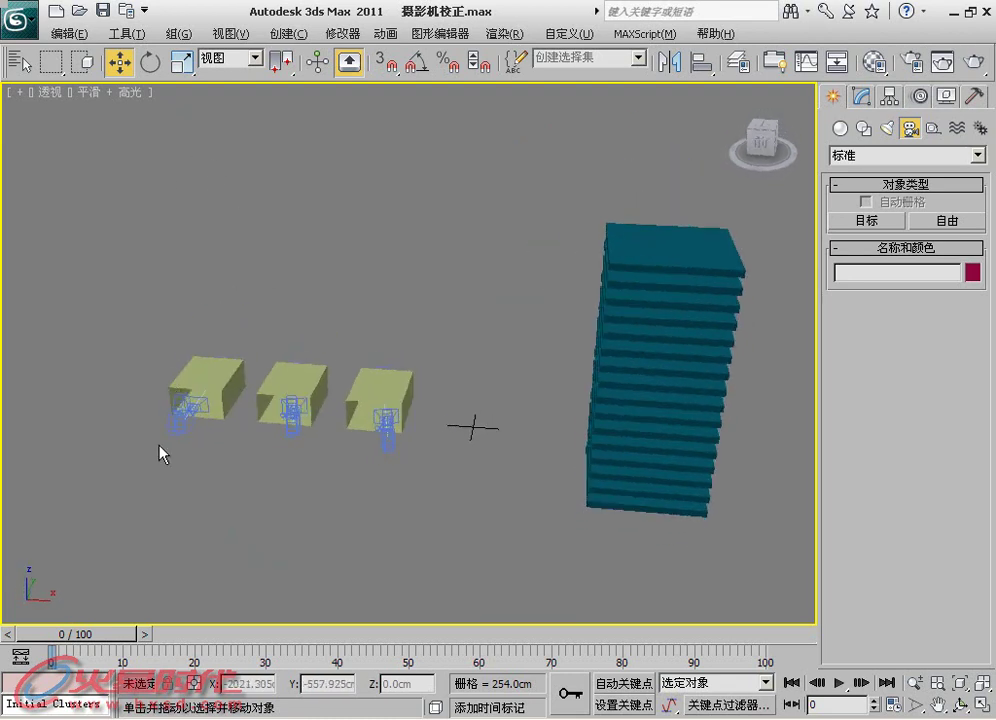
scroll(160, 455, up, 3)
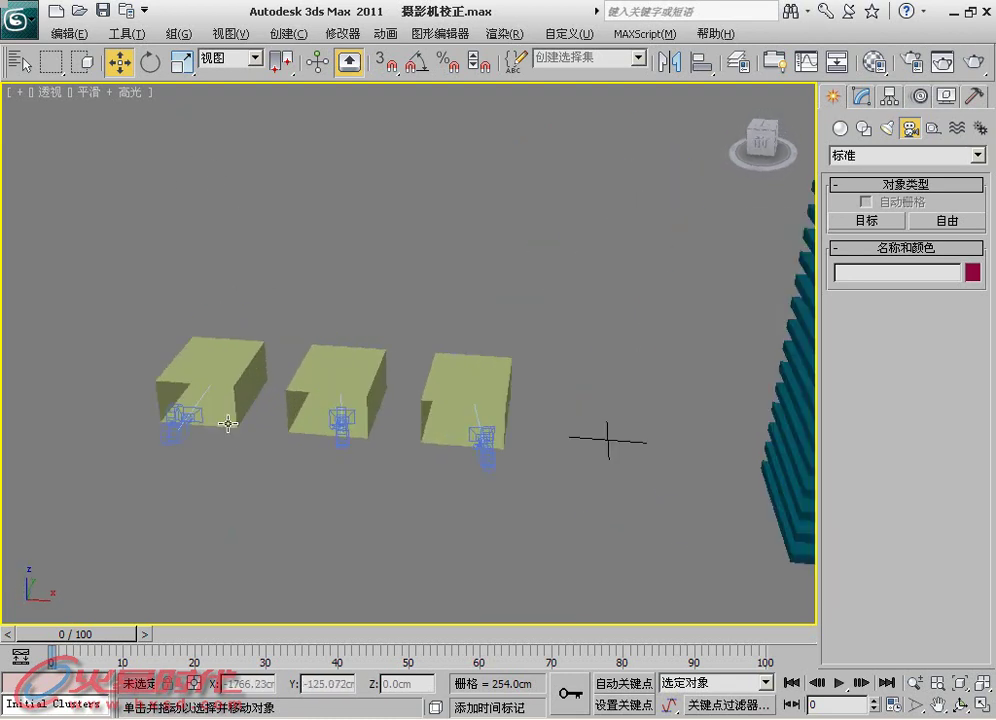
mouse_move(369, 456)
alt+middle_down()
mouse_move(445, 456)
mouse_move(451, 478)
mouse_move(436, 440)
mouse_move(351, 539)
alt+middle_up()
Step: Select Camera001 at the first box and orbit to a low front view of the boxes
click(407, 427)
key(F3)
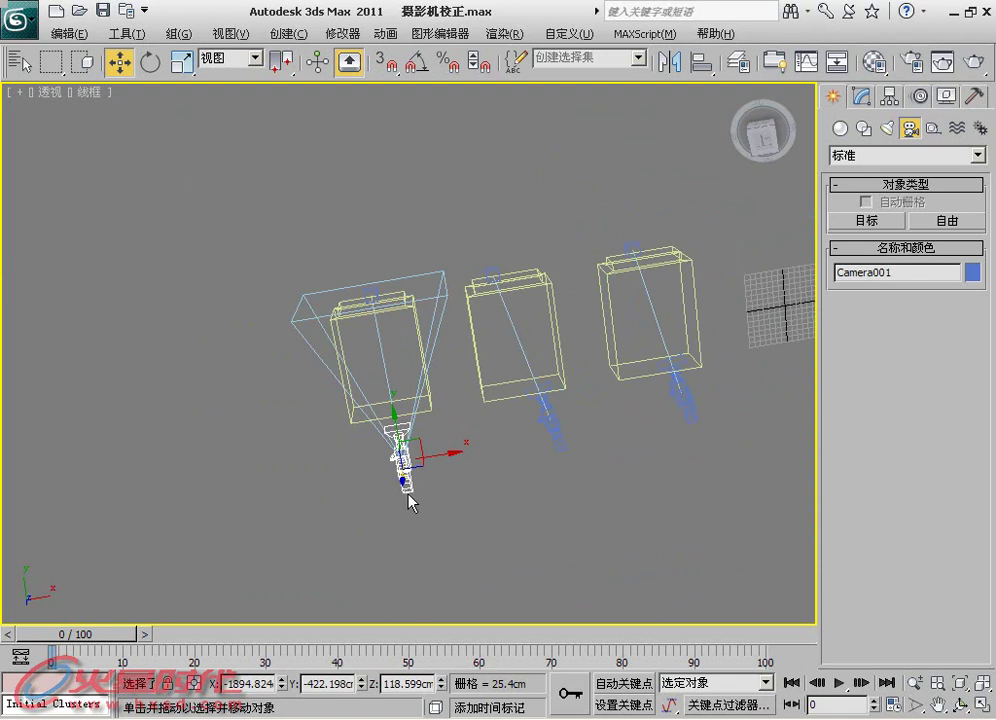
mouse_move(382, 453)
alt+middle_down()
mouse_move(484, 235)
mouse_move(358, 360)
alt+middle_up()
mouse_move(354, 414)
alt+middle_down()
mouse_move(322, 438)
mouse_move(258, 445)
alt+middle_up()
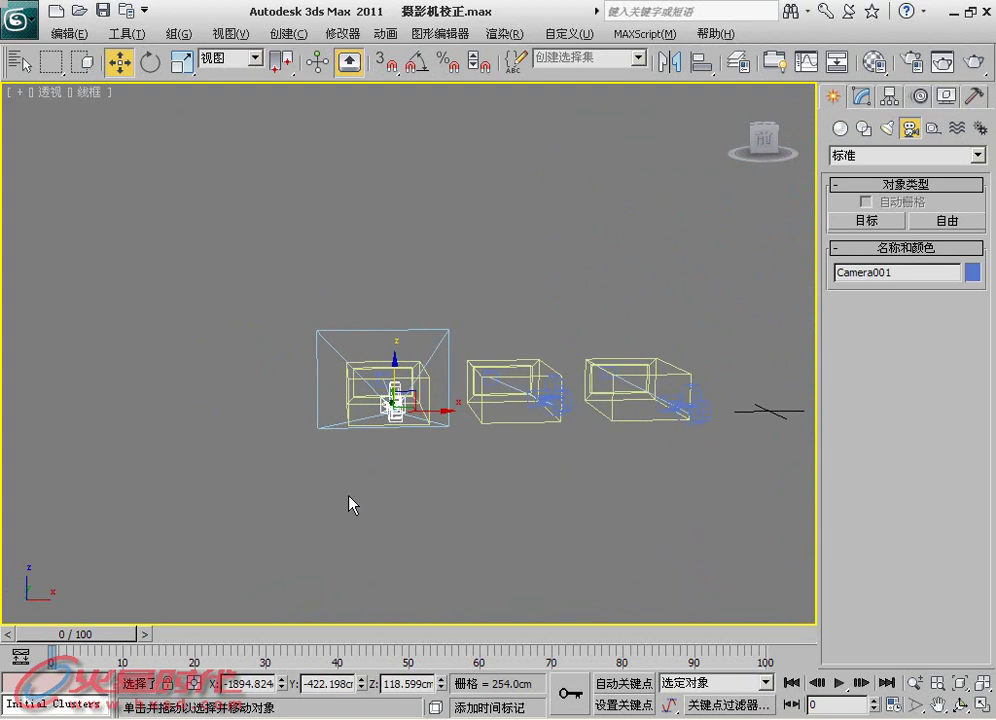
Step: Look through Camera001 into the first box with smooth shading
key(c)
right_click(360, 350)
click(378, 383)
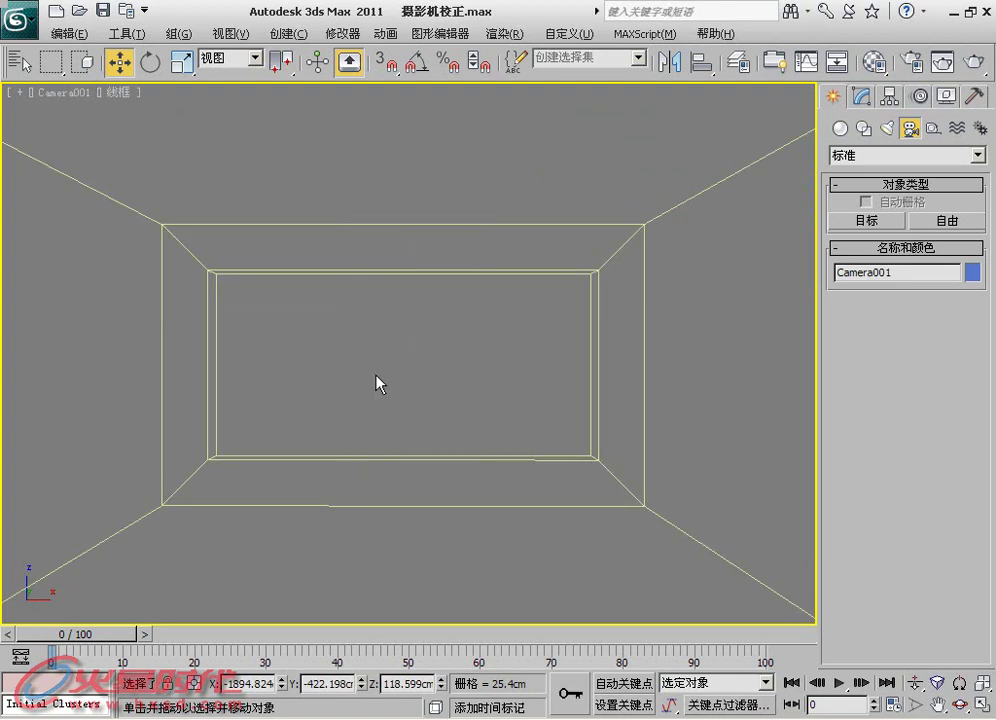
key(F3)
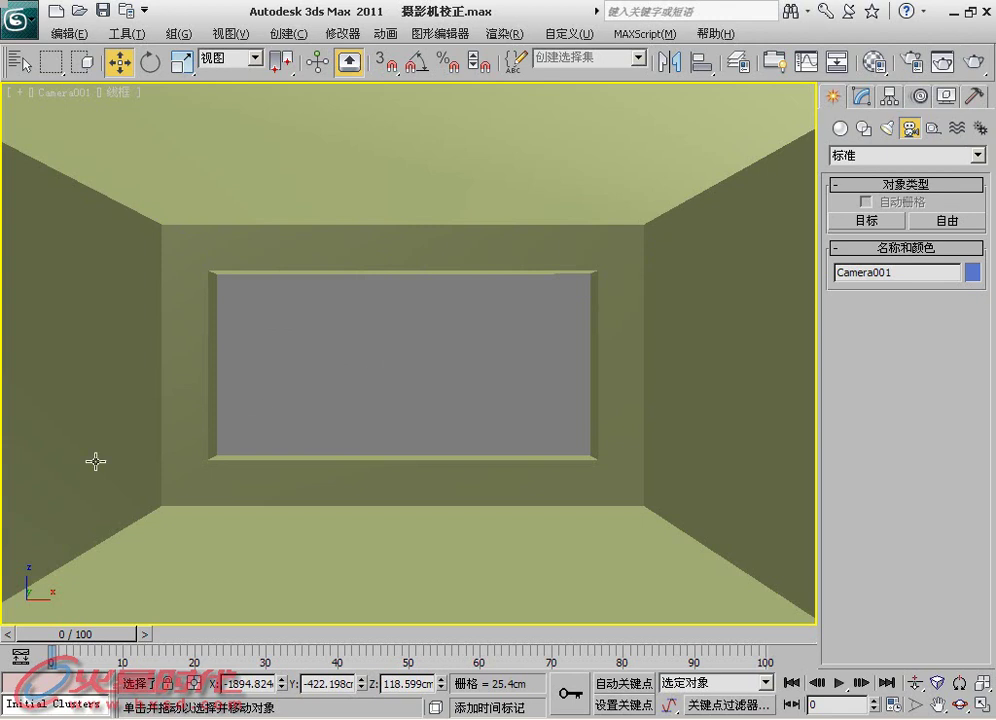
right_click(486, 320)
Step: Return to the Perspective view, zoom in and select Camera002 at the second box
click(501, 341)
key(p)
scroll(420, 349, down, 5)
scroll(565, 349, up, 3)
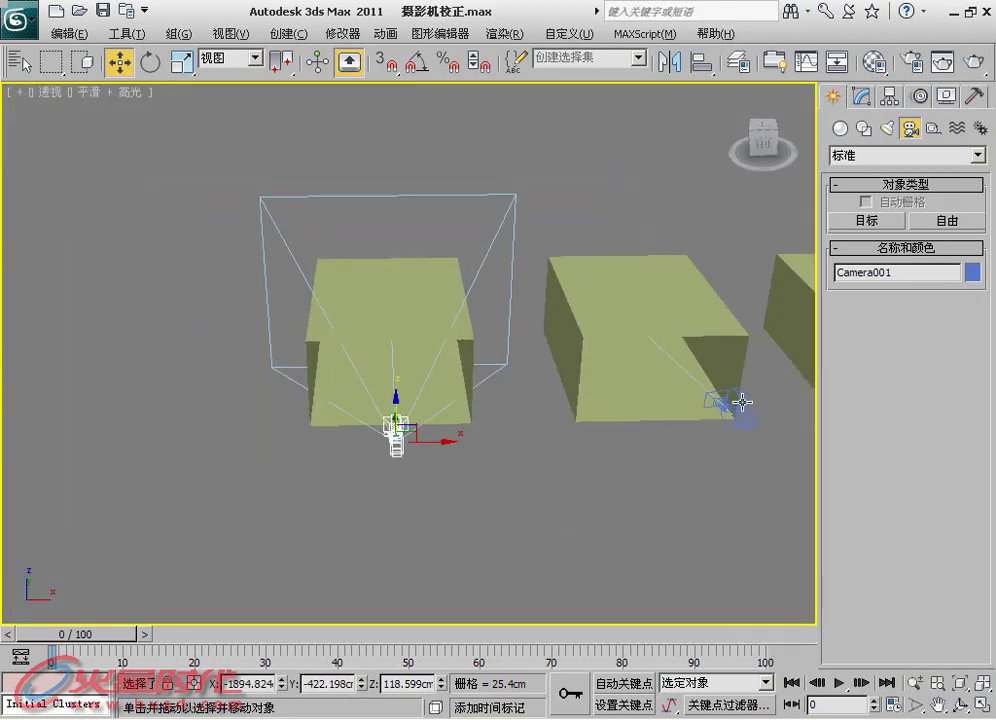
scroll(559, 447, up, 3)
click(600, 456)
scroll(576, 456, up, 2)
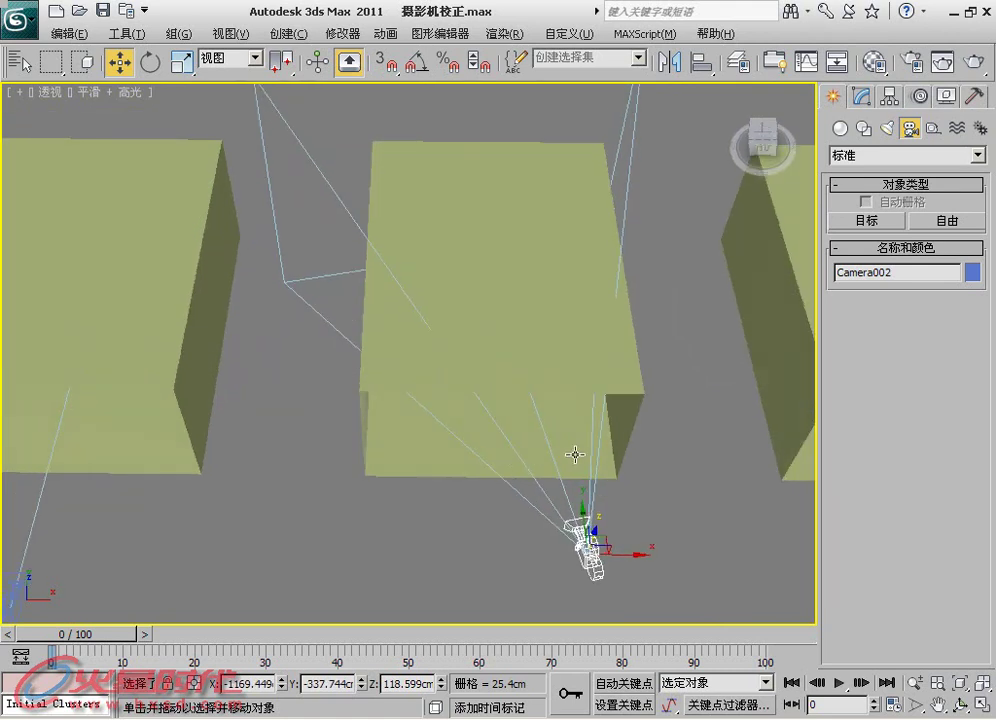
Step: Orbit around Camera002 in wireframe, then look through Camera002 with solid shading
key(F3)
alt+middle_drag(576, 456, 440, 138)
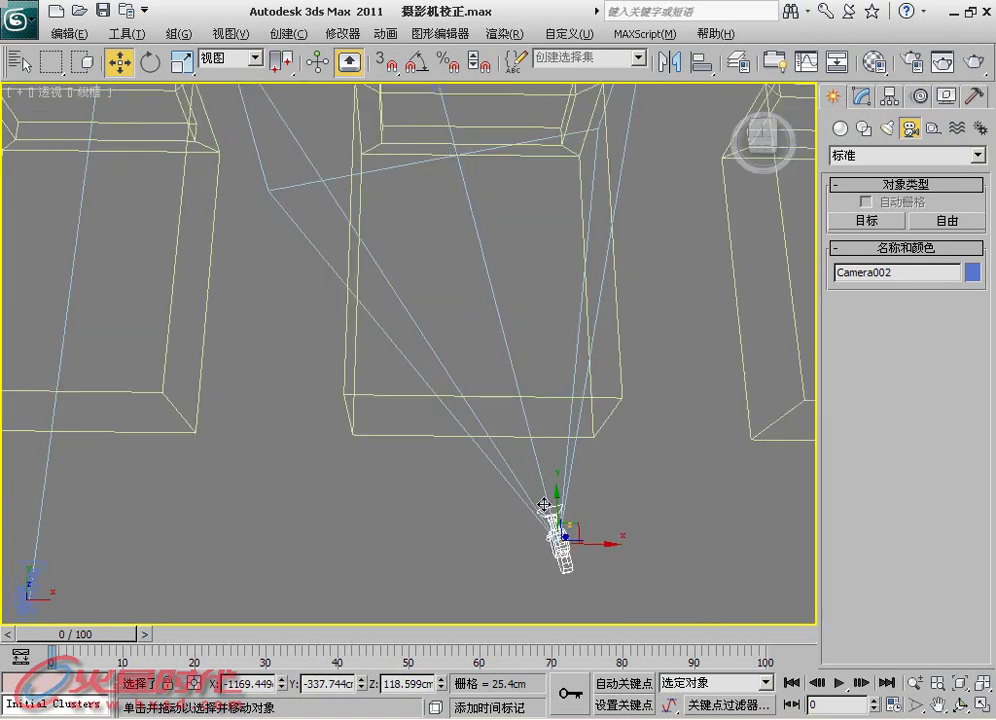
scroll(540, 482, down, 3)
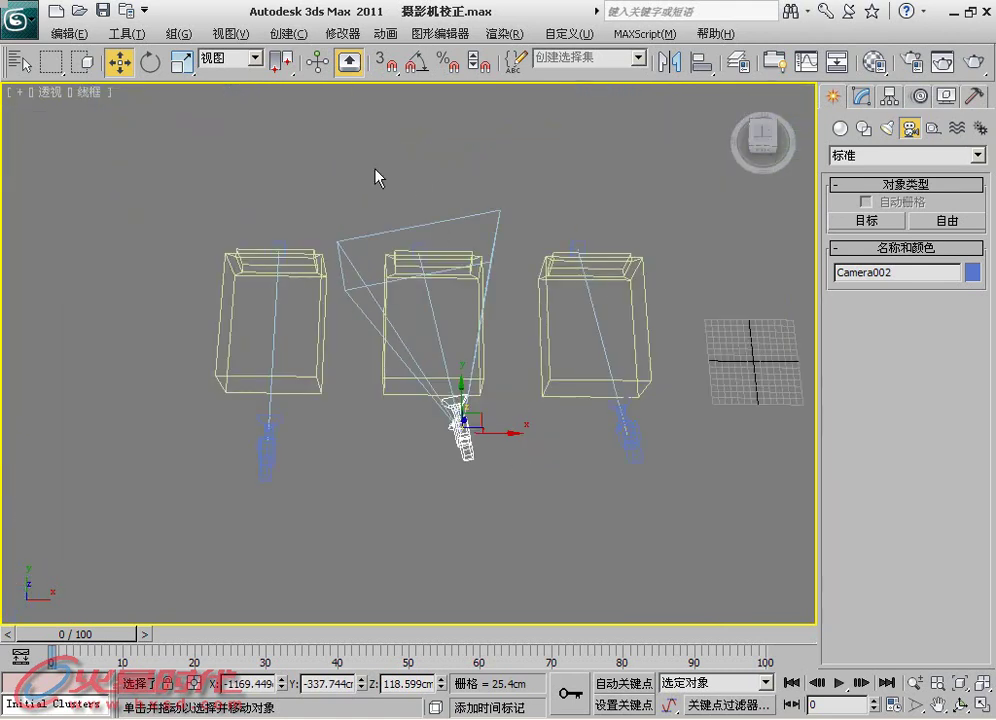
mouse_move(437, 305)
alt+middle_down()
mouse_move(451, 320)
mouse_move(456, 282)
alt+middle_up()
key(c)
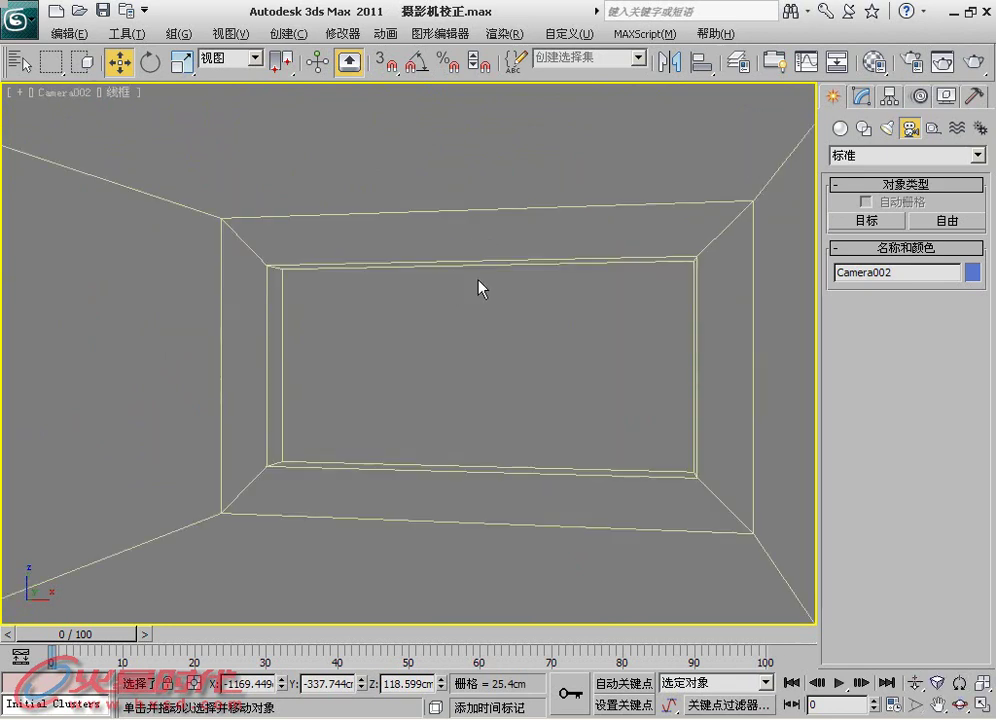
right_click(440, 318)
key(F3)
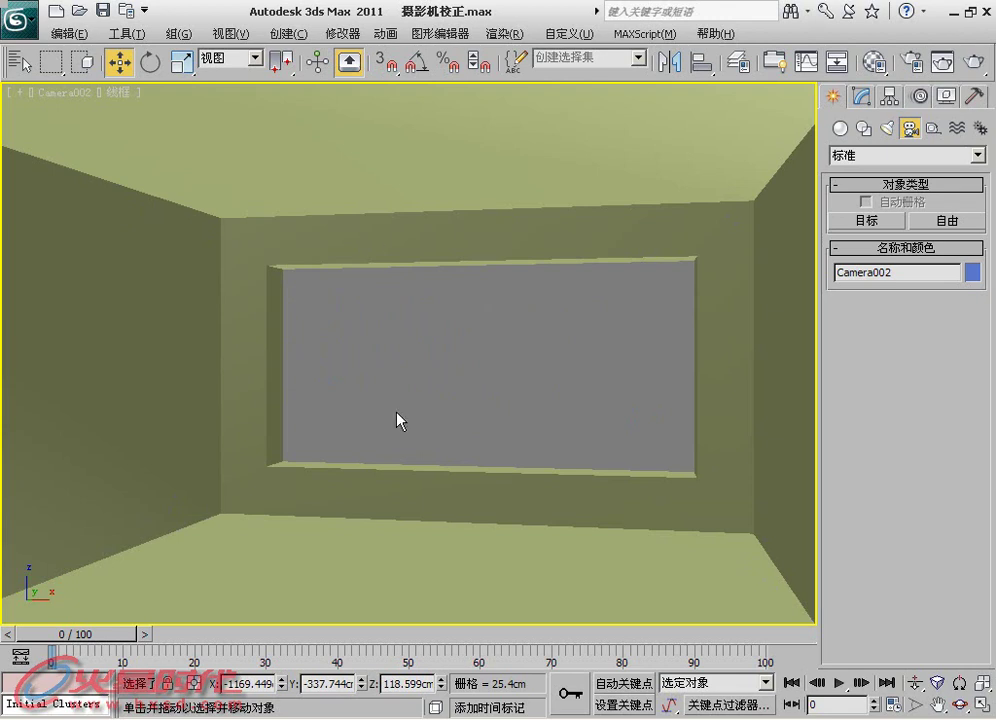
Step: Return to the Perspective view and orbit to see the boxes from outside
right_click(445, 363)
click(465, 362)
key(p)
scroll(465, 364, down, 5)
scroll(465, 364, down, 3)
mouse_move(465, 364)
alt+middle_down()
mouse_move(413, 396)
mouse_move(521, 395)
mouse_move(104, 382)
mouse_move(322, 384)
alt+middle_up()
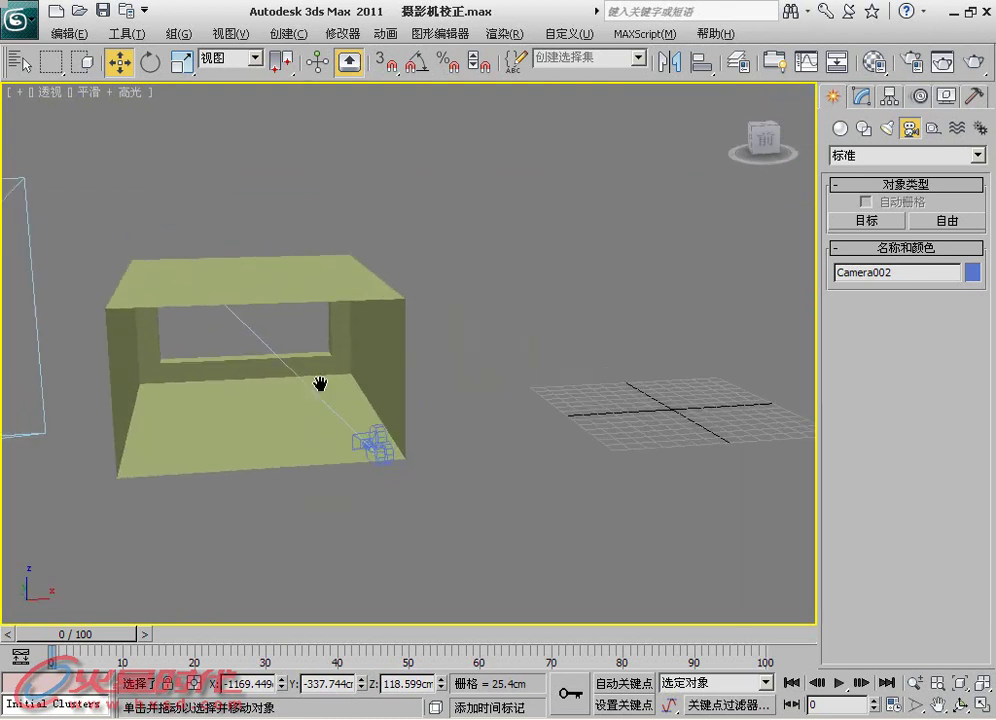
scroll(322, 384, up, 2)
scroll(333, 373, up, 2)
Step: Orbit around the third box and Camera003, then look through Camera003
key(ctrl+c)
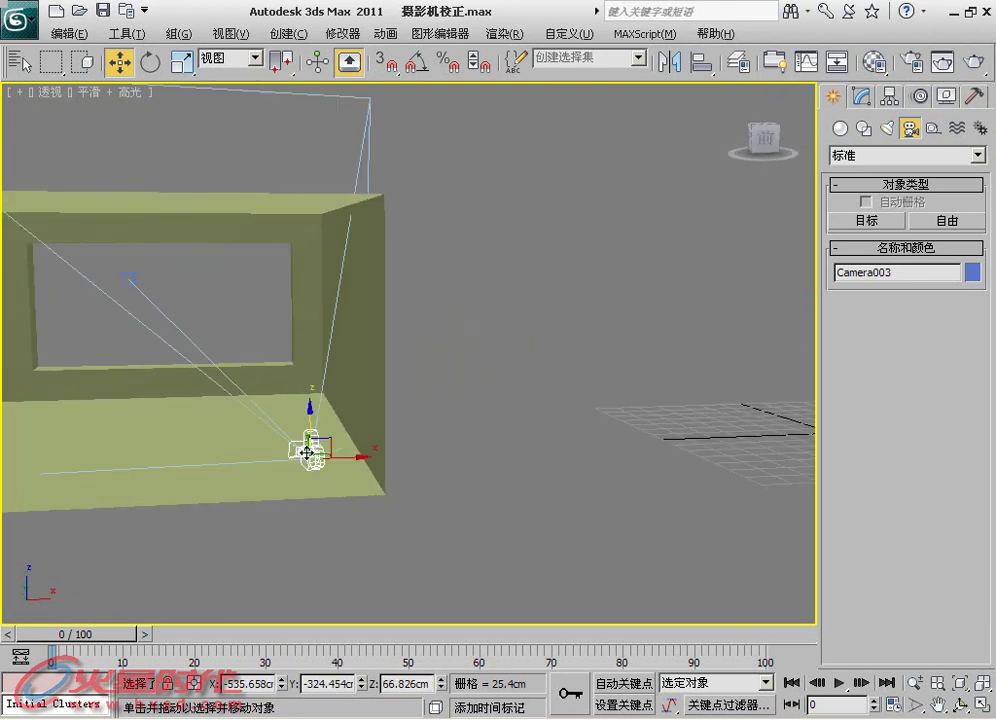
alt+middle_drag(236, 350, 230, 400)
alt+middle_drag(186, 348, 229, 344)
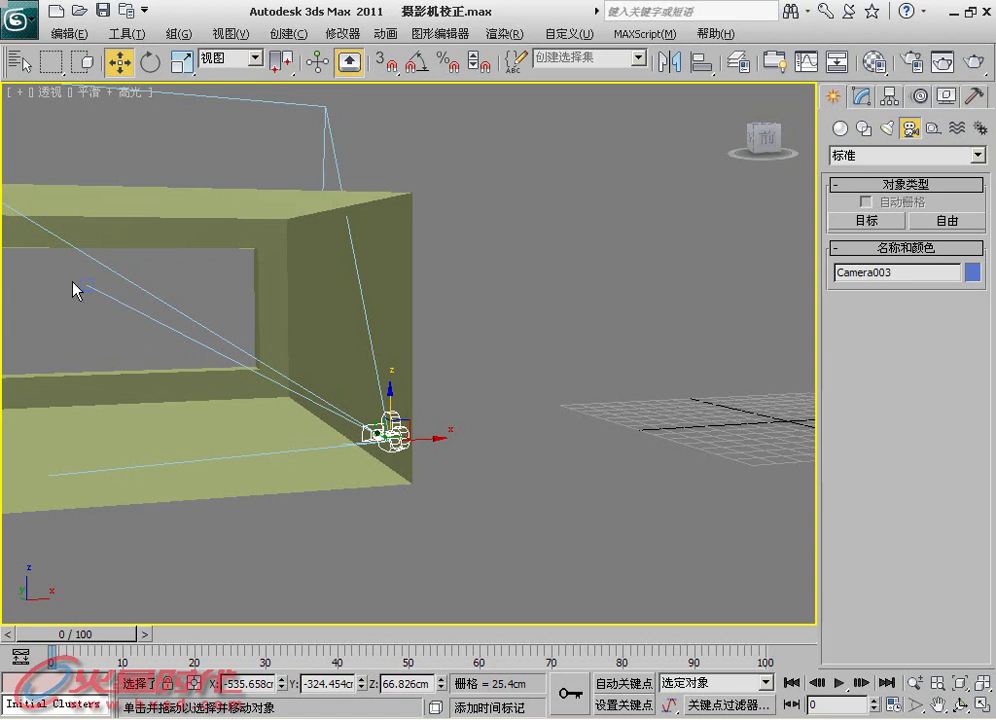
right_click(178, 310)
key(Escape)
key(c)
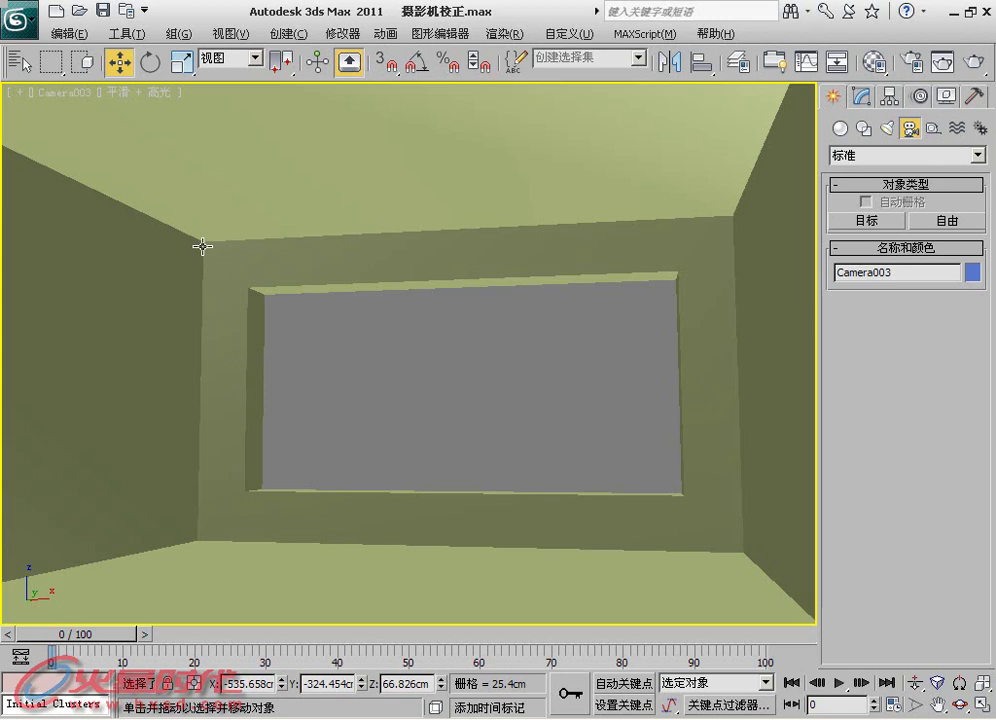
Step: Switch to the four-viewport layout and zoom into the Front view
right_click(418, 310)
click(437, 340)
key(alt+w)
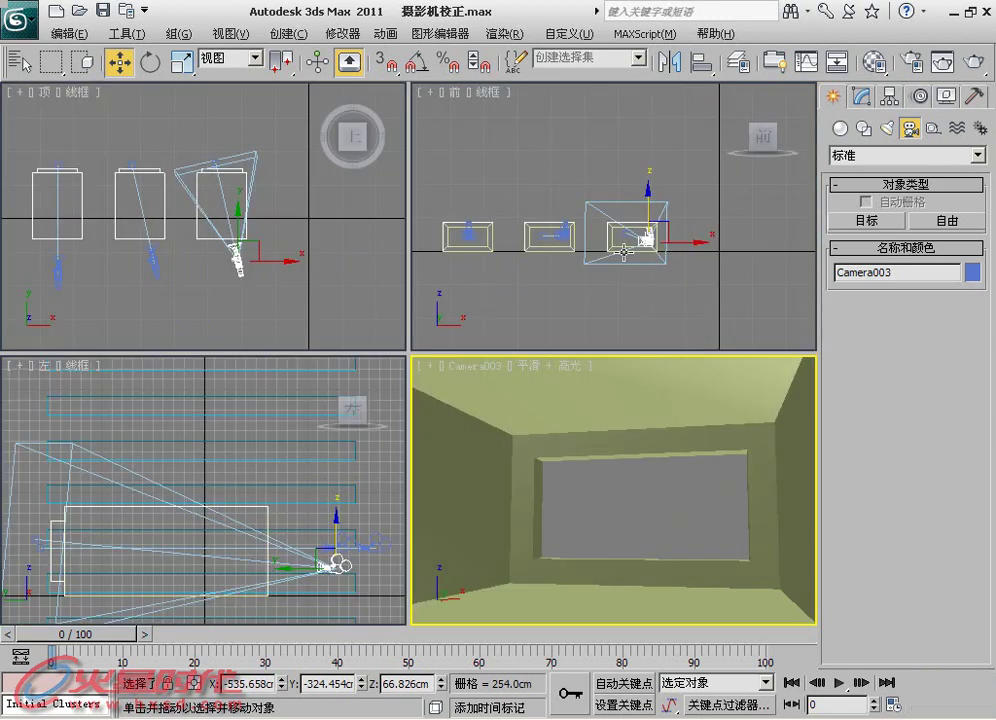
click(620, 246)
scroll(605, 213, up, 2)
scroll(611, 229, up, 2)
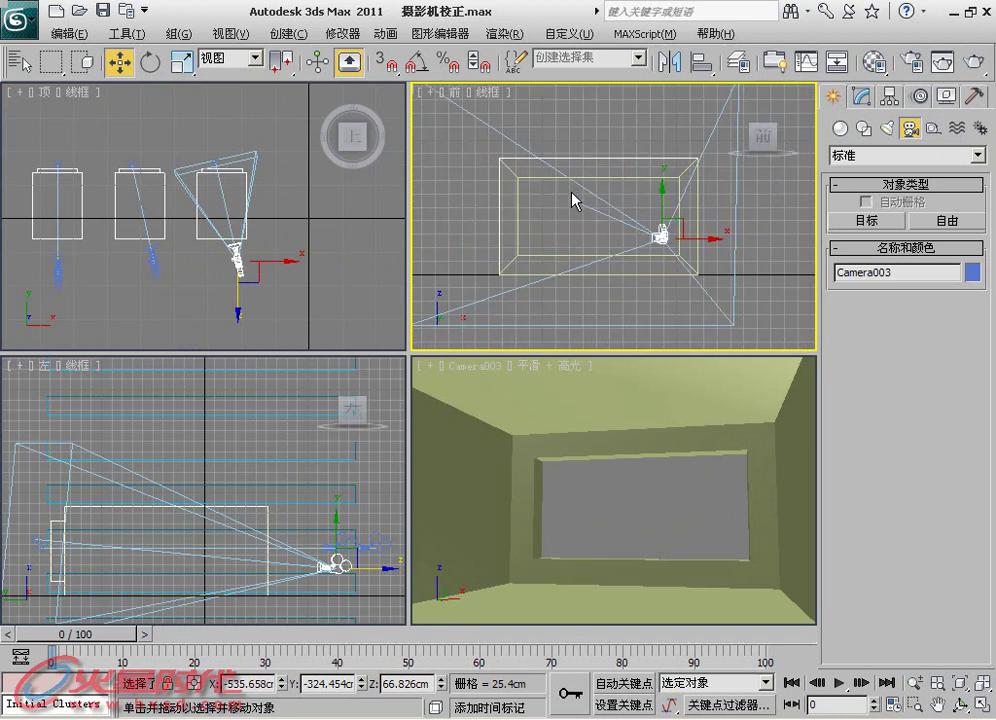
Step: Maximise the Camera003 viewport, then restore the four-view layout
right_click(597, 519)
right_click(616, 522)
key(Escape)
key(alt+w)
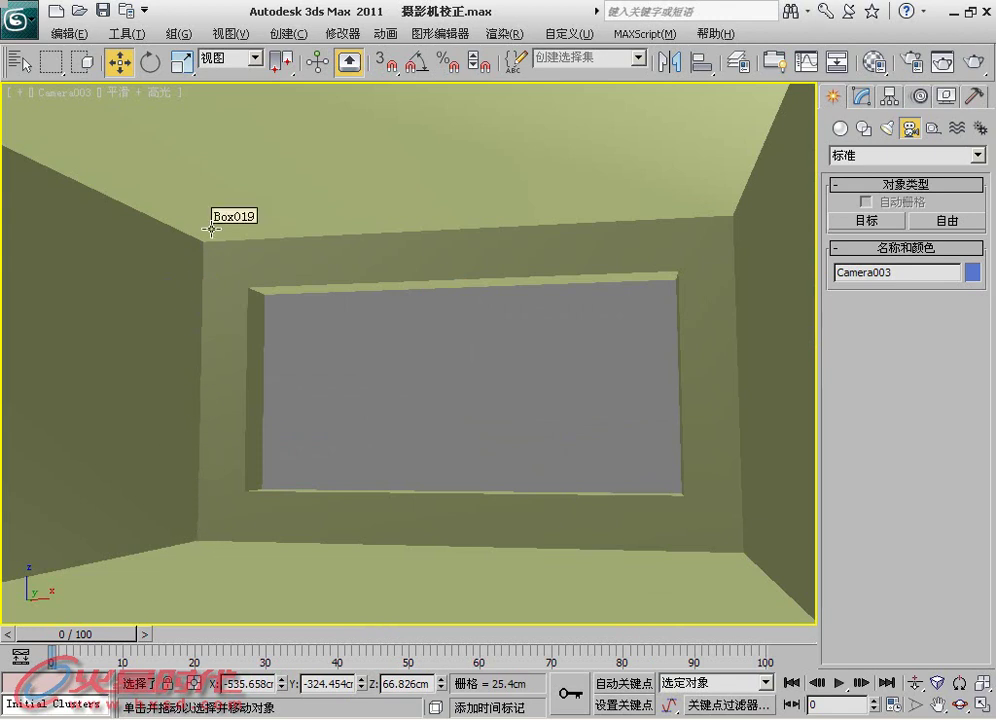
key(alt+w)
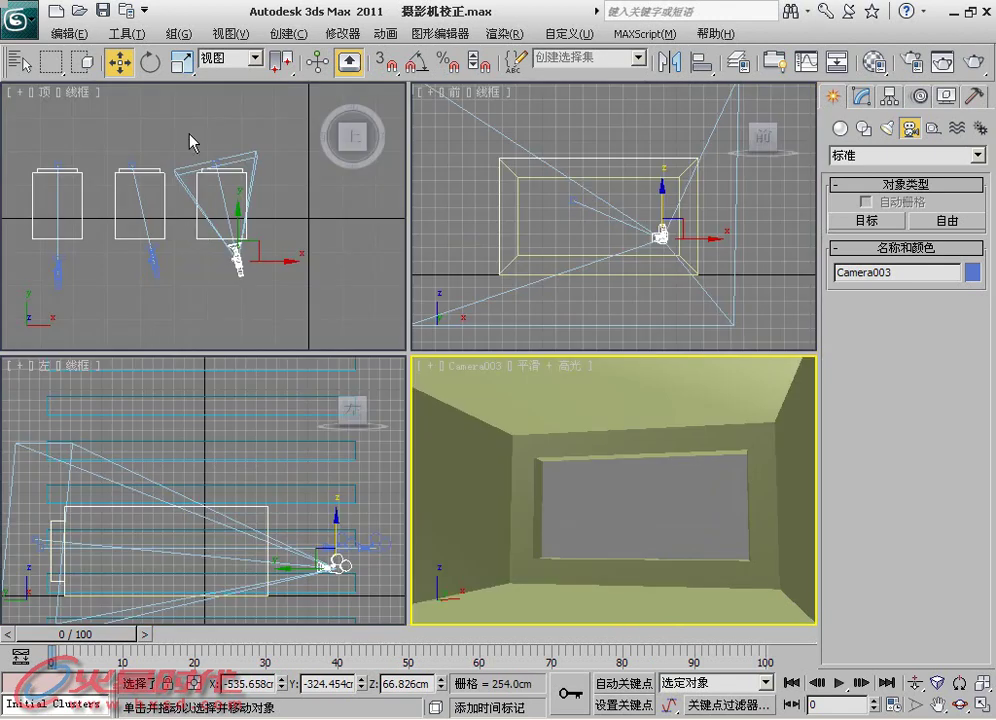
Step: Zoom in, reselect Camera003 and pan the Top view slightly
scroll(190, 215, up, 1)
scroll(142, 238, up, 1)
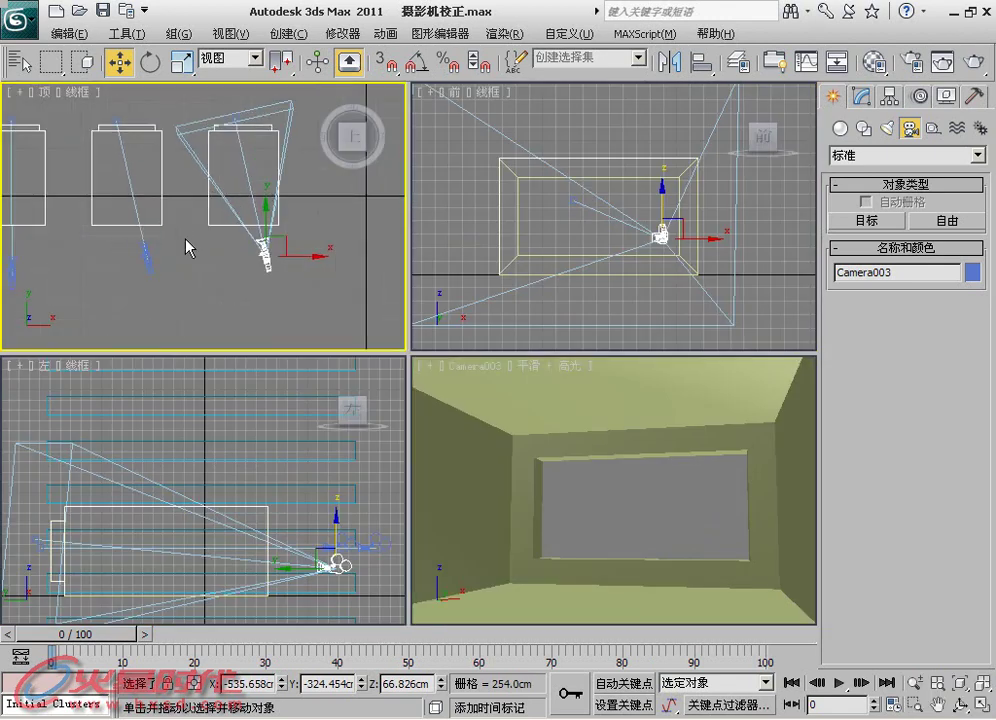
click(285, 298)
click(266, 262)
middle_drag(266, 262, 260, 282)
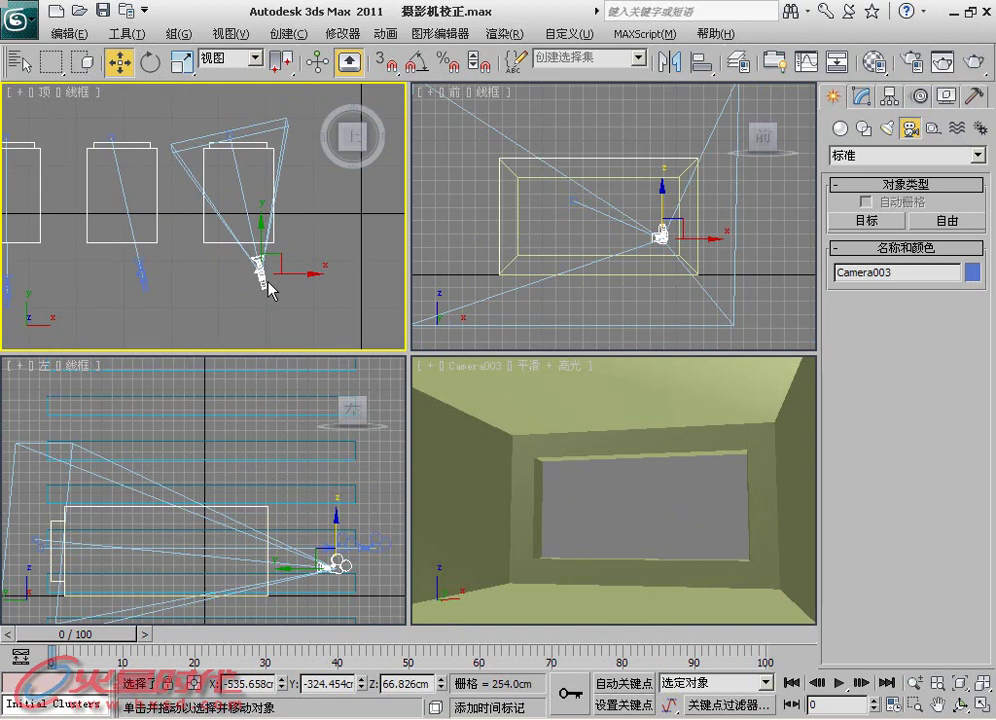
middle_drag(270, 290, 250, 300)
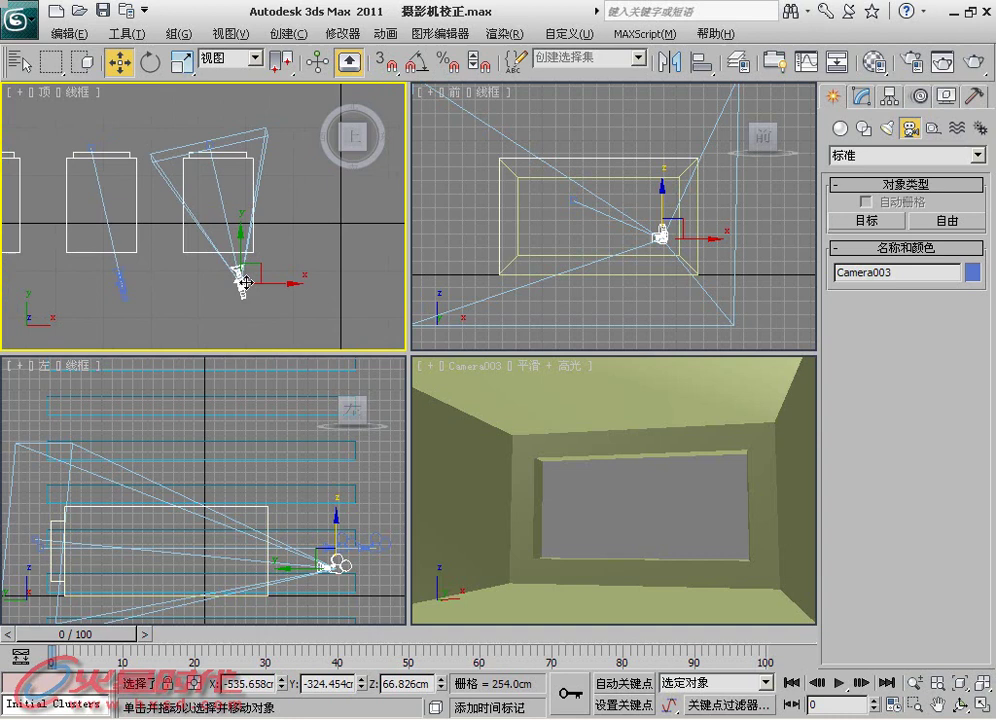
click(286, 33)
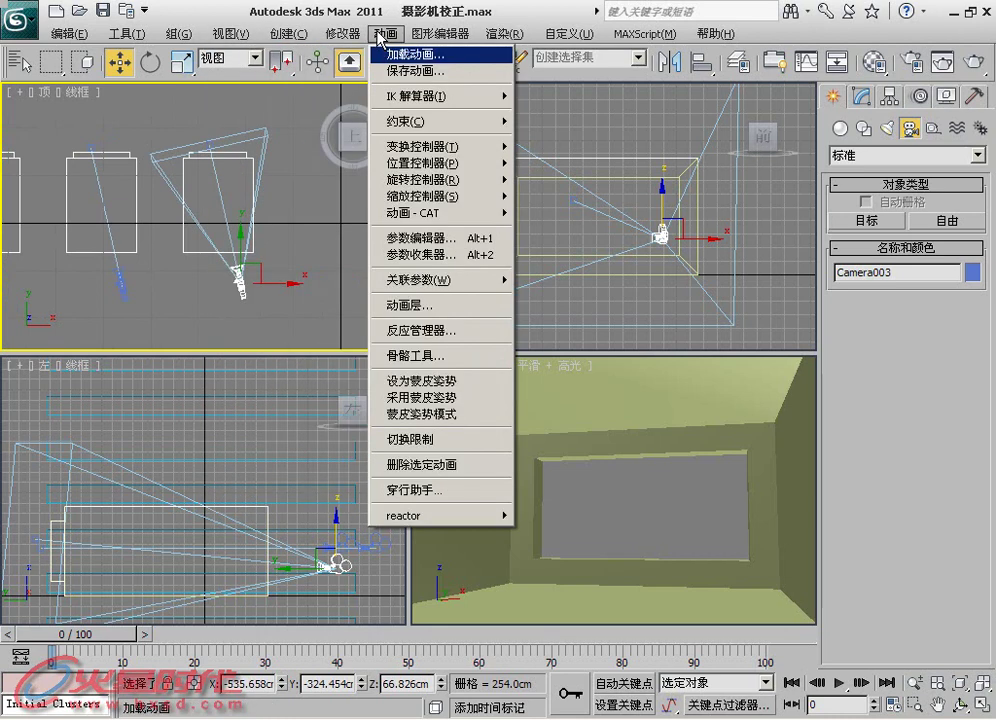
mouse_move(385, 424)
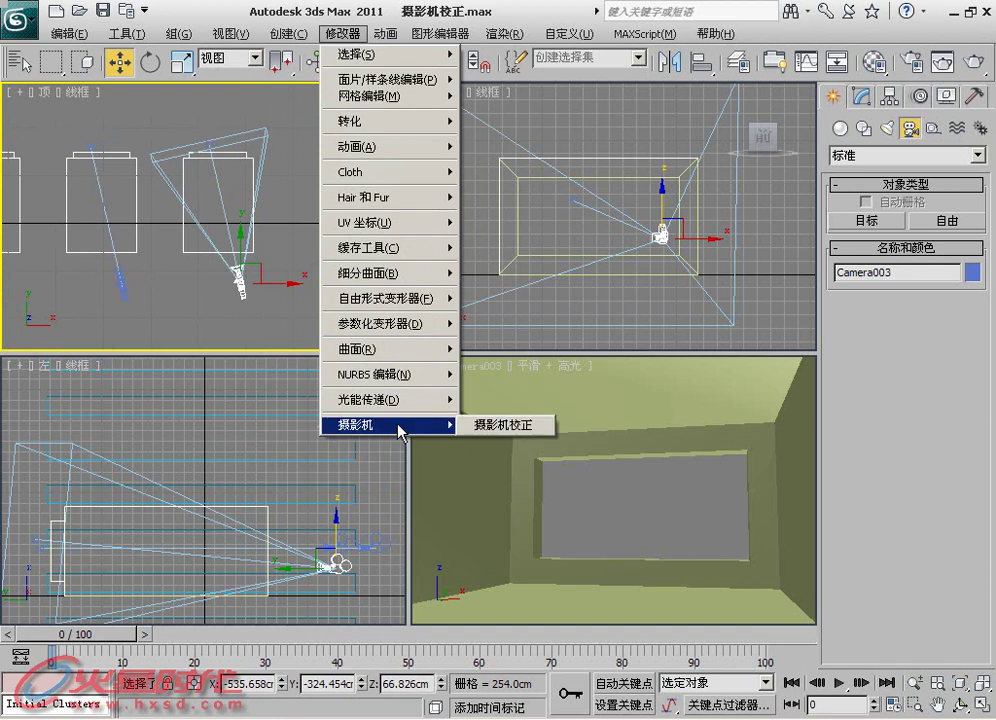
Step: Box-select Camera003 and apply Camera Correction (amount -3.804, direction 90) from its quad menu
click(505, 425)
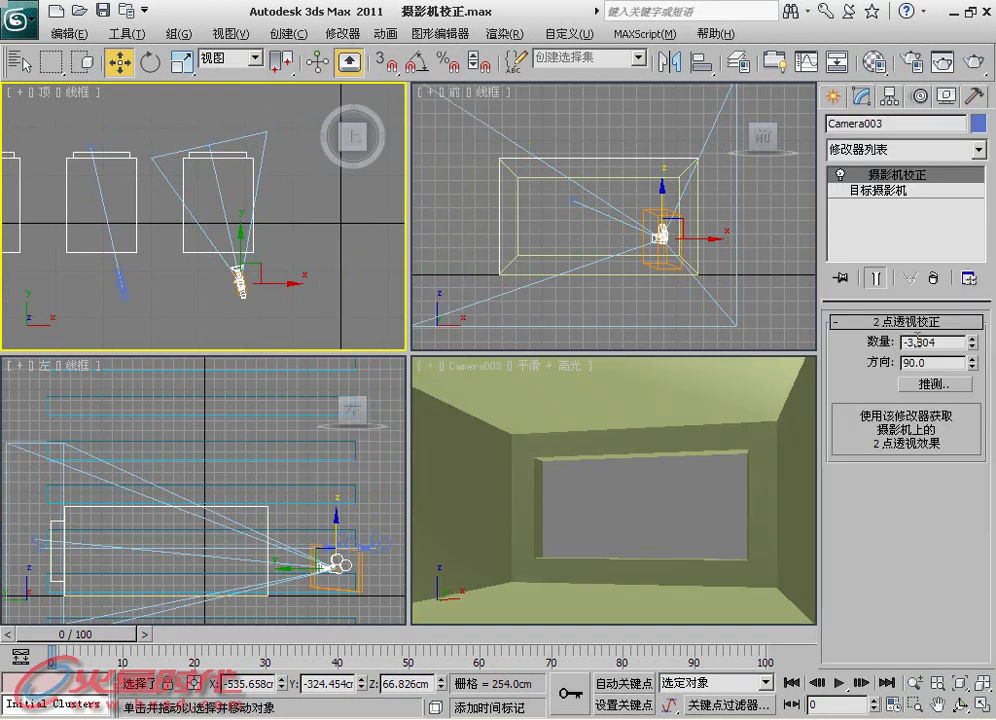
key(ctrl+z)
mouse_move(275, 323)
mouse_down()
mouse_move(208, 286)
mouse_move(222, 290)
mouse_up()
right_click(245, 287)
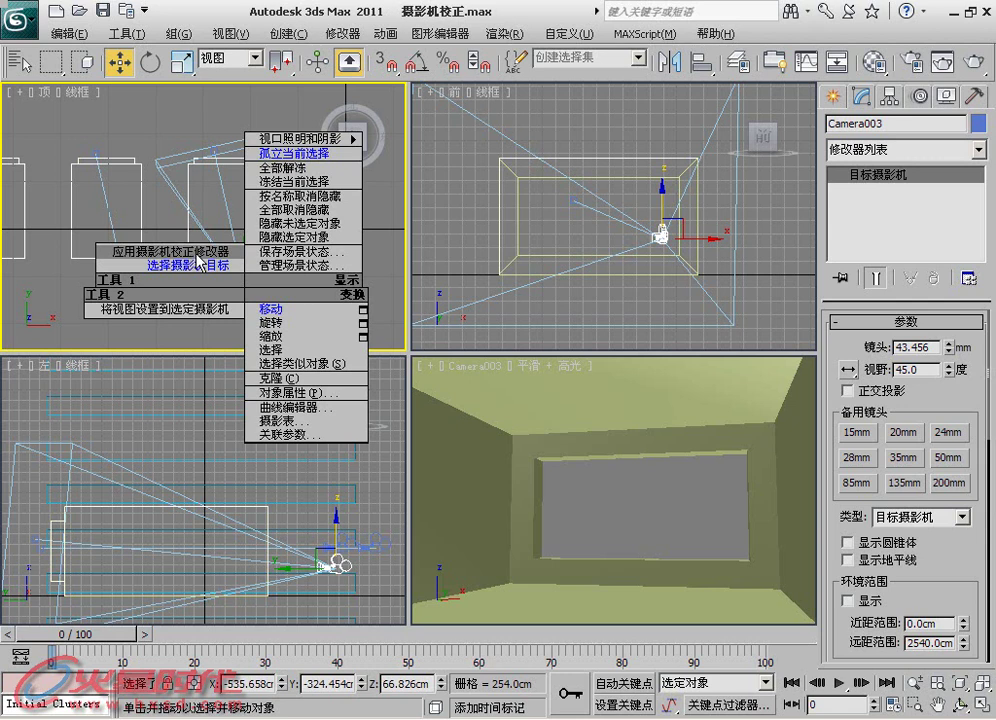
click(197, 252)
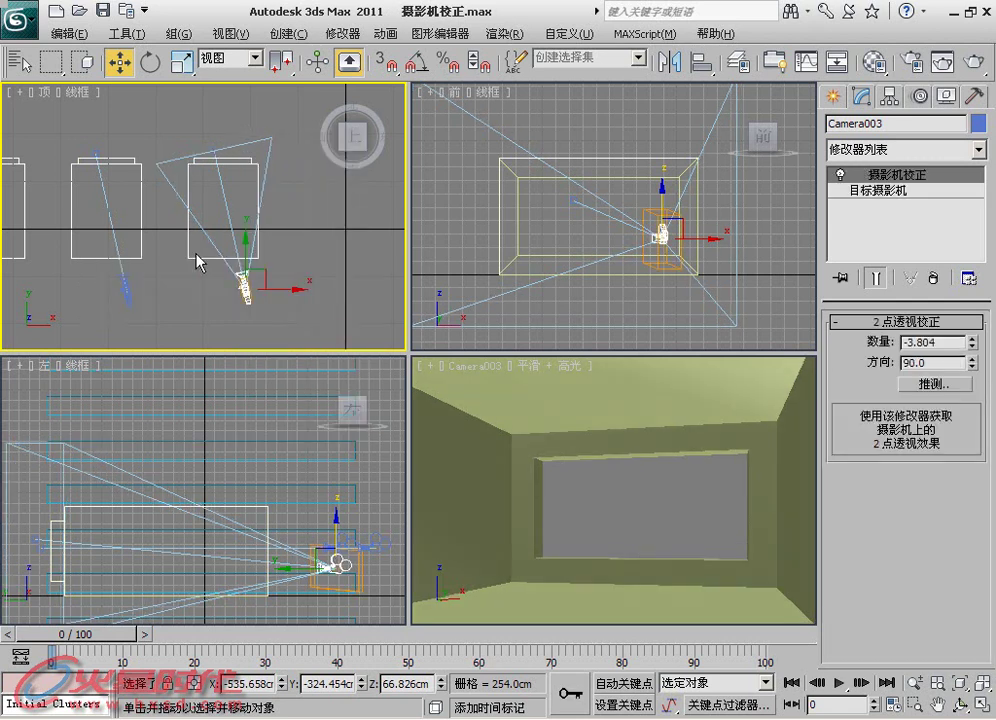
right_click(584, 502)
Step: Pan the Front view, activate the Camera003 viewport and maximise it with Alt+W
right_click(596, 500)
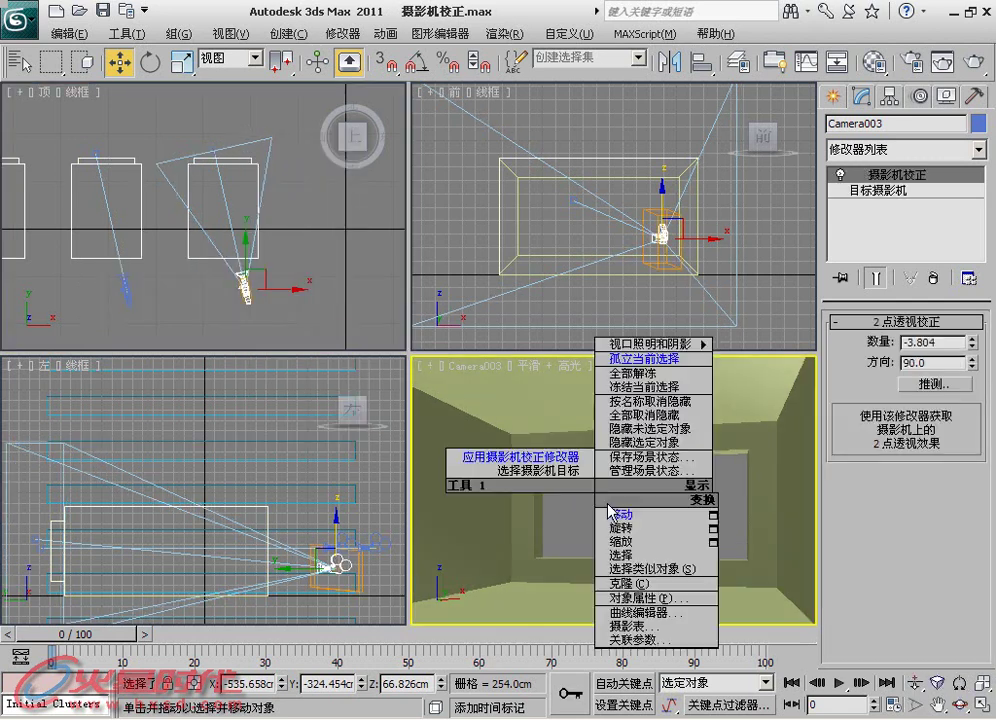
middle_drag(601, 282, 587, 280)
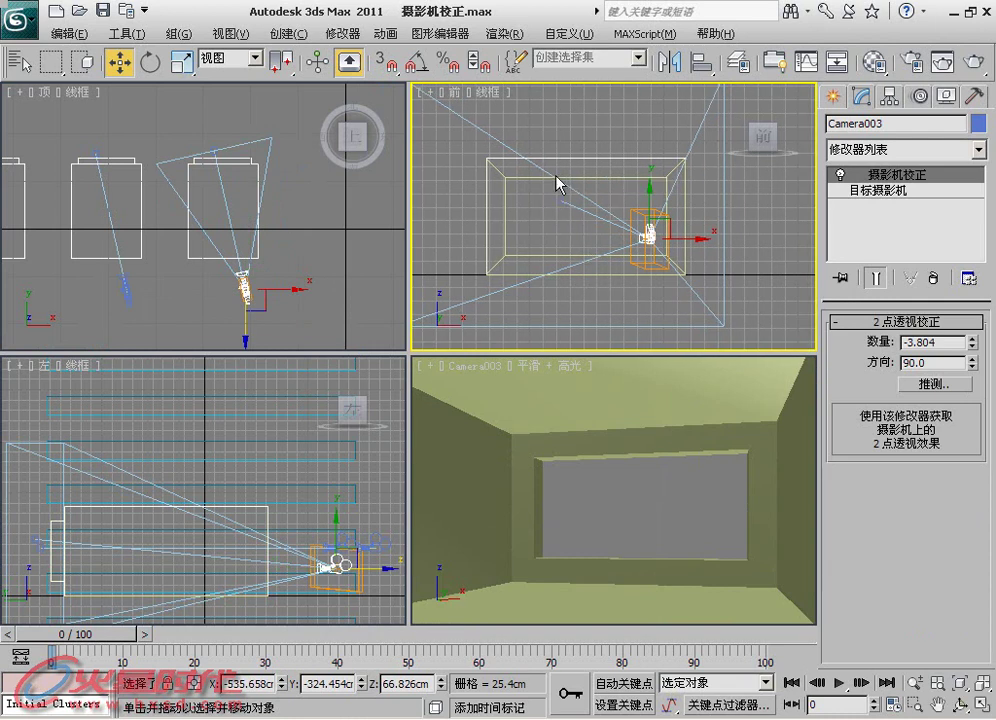
right_click(589, 487)
right_click(618, 518)
key(Escape)
key(alt+w)
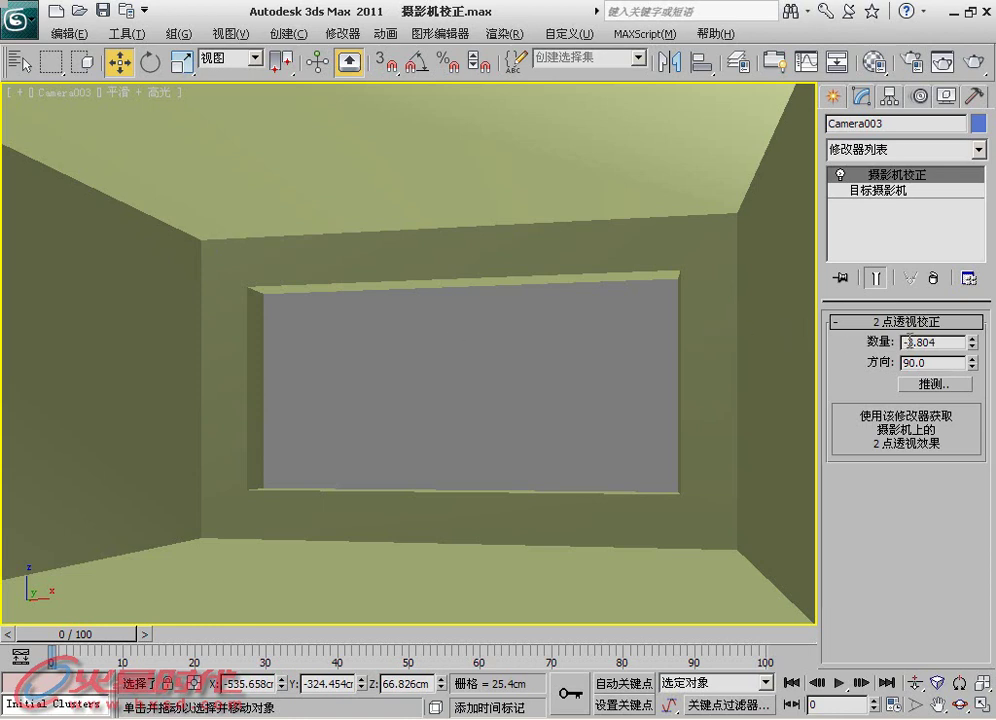
mouse_move(975, 346)
mouse_down()
mouse_move(940, 645)
mouse_move(905, 628)
mouse_move(970, 383)
mouse_move(948, 512)
mouse_move(858, 655)
mouse_move(848, 108)
mouse_up()
drag(805, 509, 823, 11)
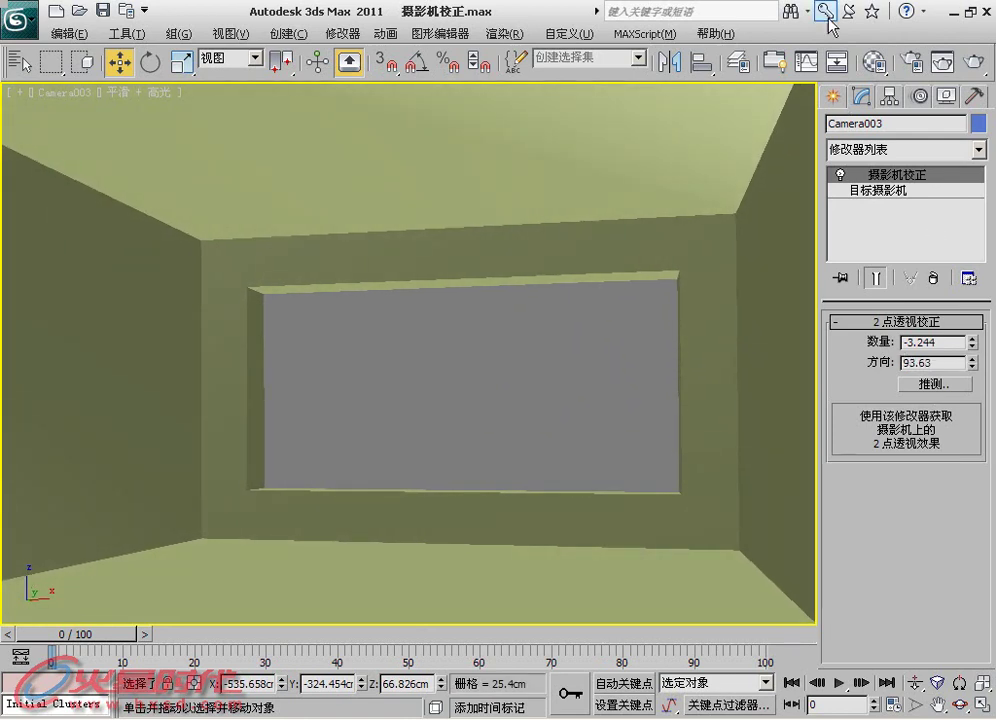
click(940, 386)
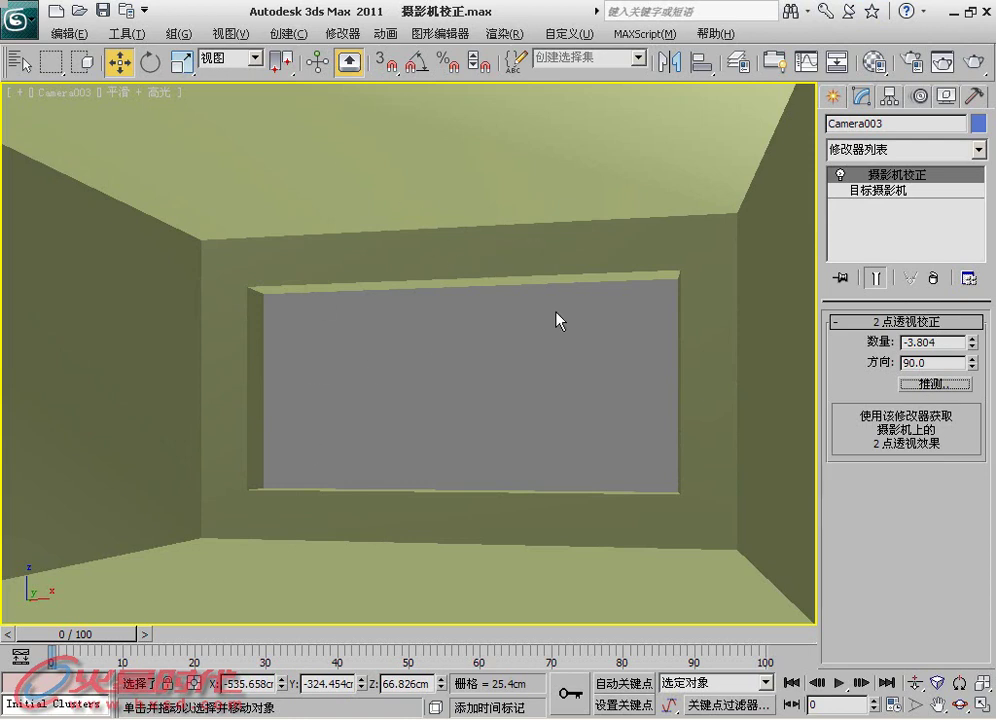
click(935, 280)
Step: In four viewports, reapply Camera Correction to Camera003 from its right-click menu
key(alt+w)
click(229, 259)
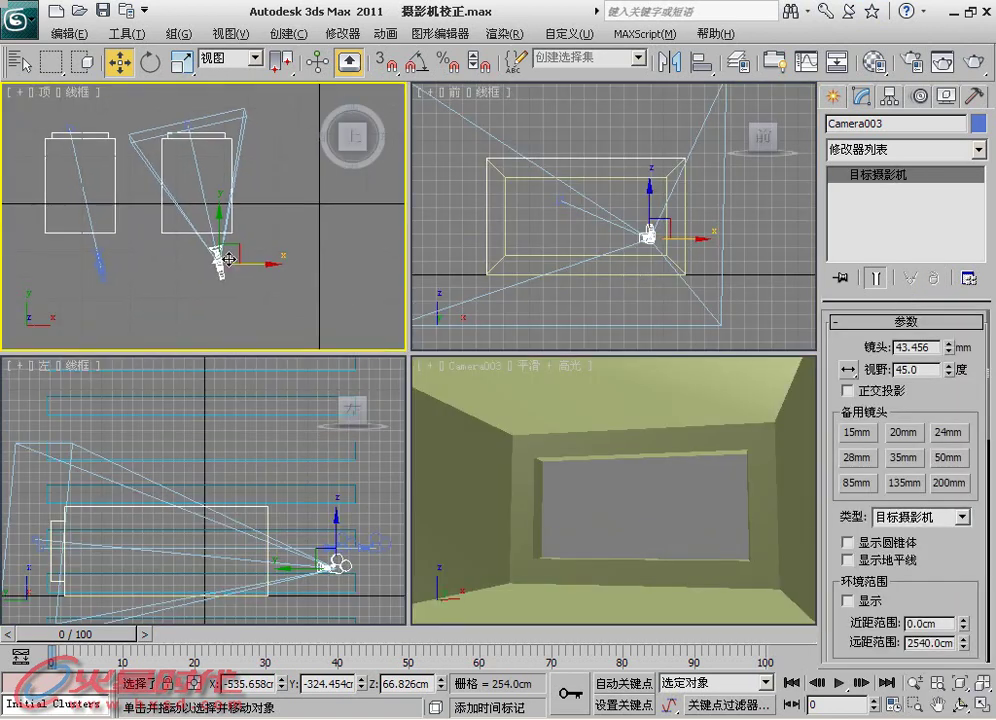
right_click(229, 259)
click(160, 187)
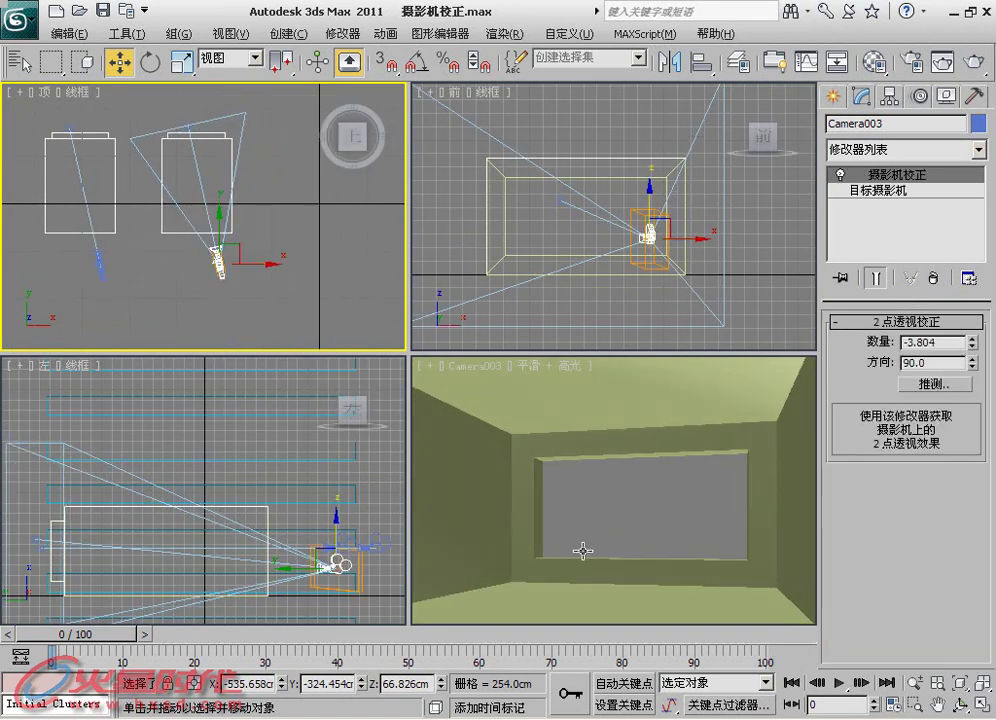
Step: Activate the Camera003 viewport and maximise it with Alt+W
right_click(658, 520)
right_click(656, 513)
click(712, 522)
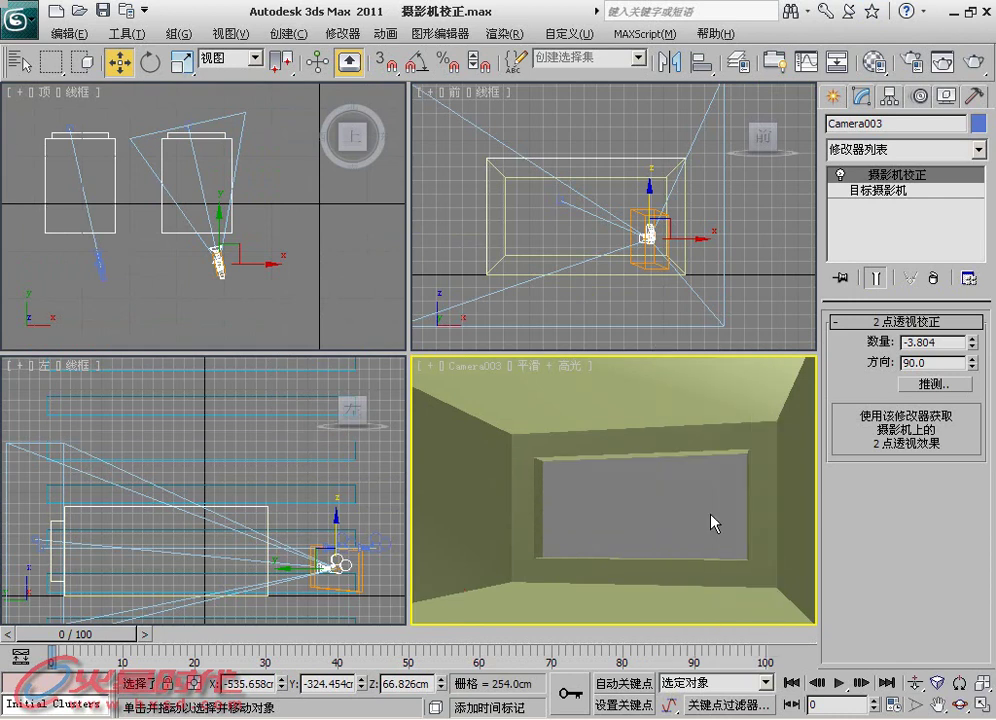
right_click(607, 533)
click(616, 542)
key(alt+w)
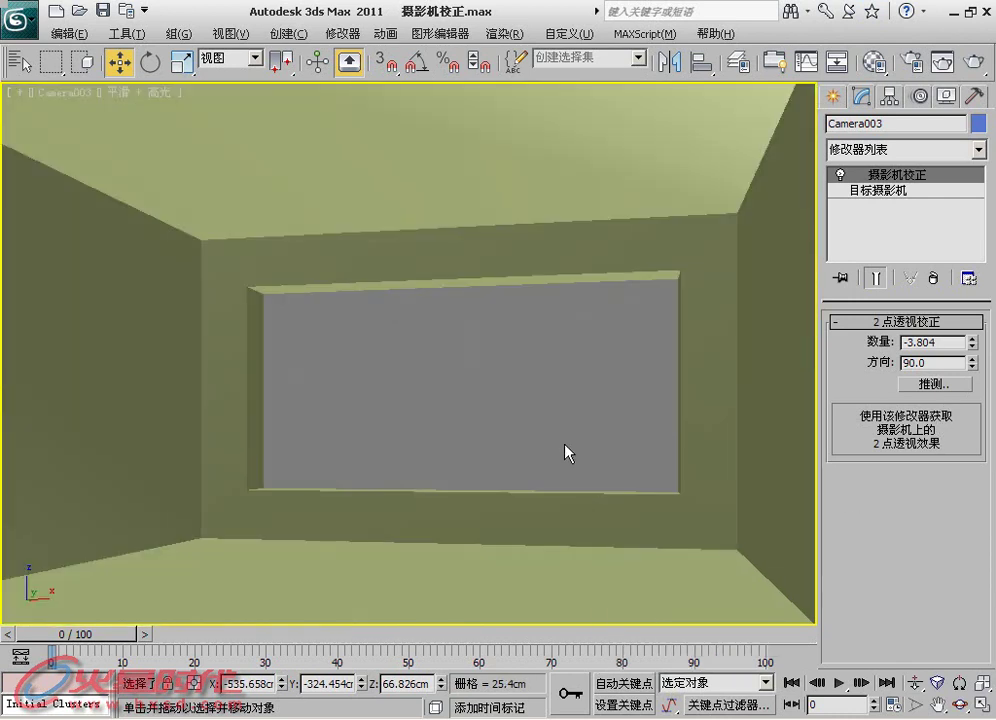
right_click(528, 402)
click(525, 396)
Step: Orbit a free Perspective view around the scene, then reframe and enlarge the Top view
key(p)
mouse_move(522, 396)
alt+middle_down()
mouse_move(330, 423)
mouse_move(305, 413)
mouse_move(411, 425)
mouse_move(282, 431)
mouse_move(333, 392)
mouse_move(338, 455)
mouse_move(349, 338)
mouse_move(330, 406)
mouse_move(347, 429)
mouse_move(516, 458)
mouse_move(445, 502)
mouse_move(484, 432)
mouse_move(396, 411)
alt+middle_up()
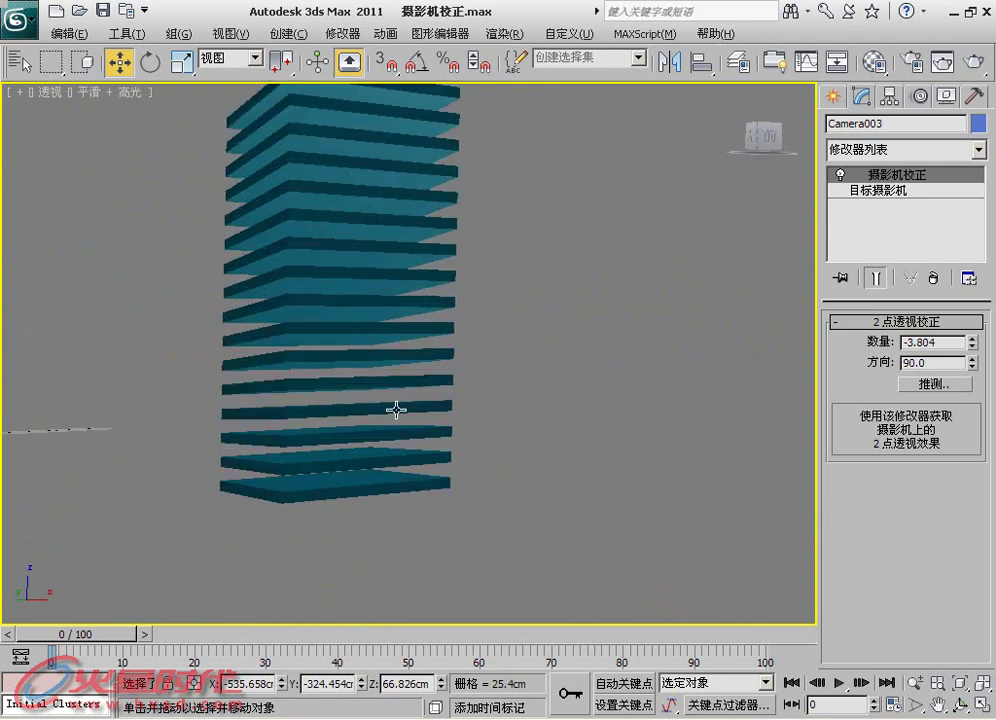
key(alt+w)
mouse_move(240, 289)
middle_down()
mouse_move(193, 278)
mouse_move(213, 248)
middle_up()
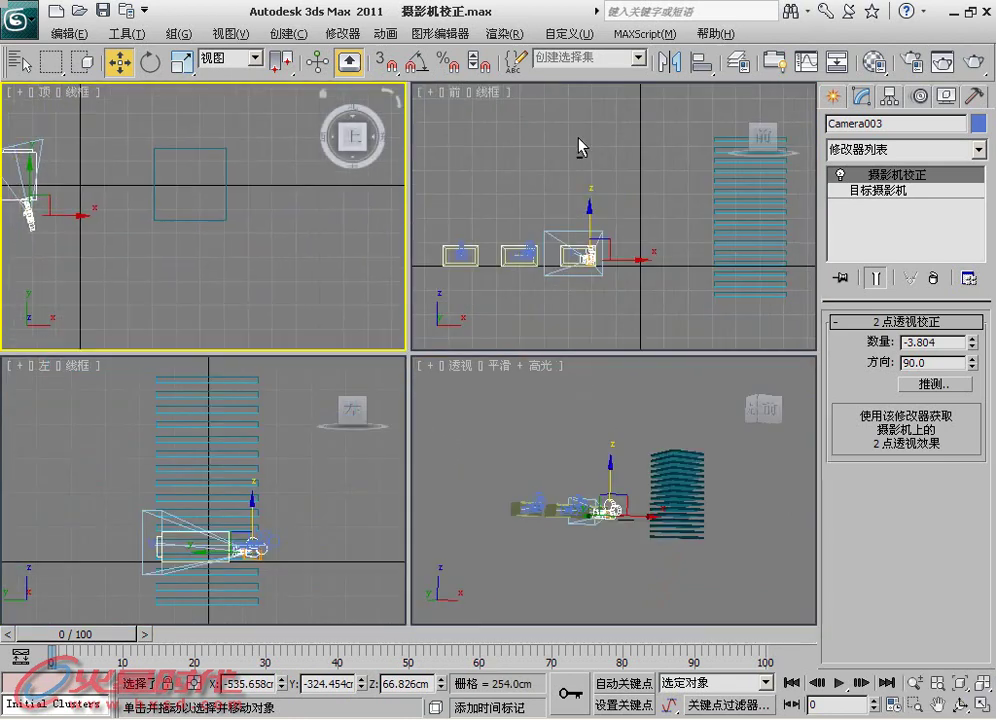
key(alt+w)
Step: Create a target camera in the Top view aimed at the tower footprint
click(831, 96)
click(873, 222)
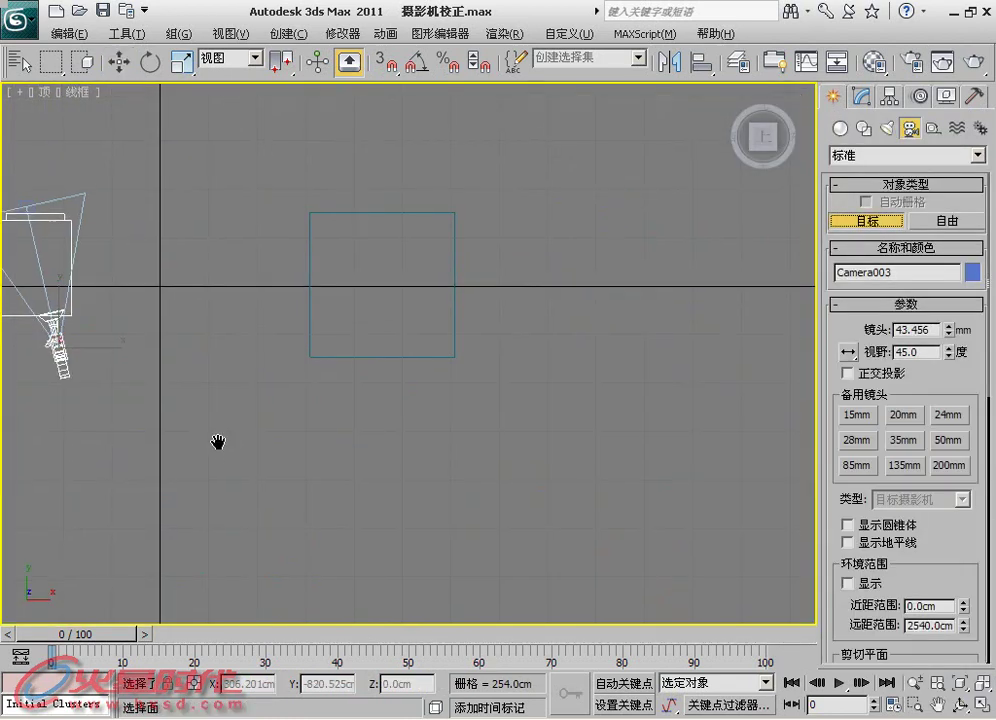
middle_drag(218, 440, 267, 440)
mouse_move(313, 398)
mouse_down()
mouse_move(476, 207)
mouse_move(473, 220)
mouse_up()
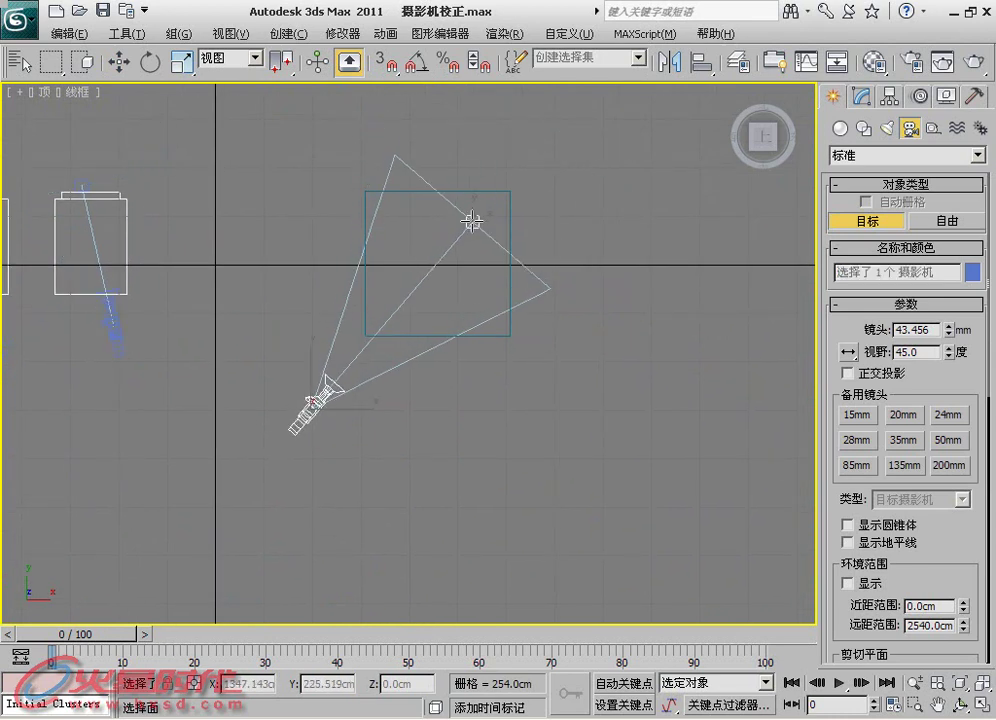
key(w)
Step: In the Front view, raise Camera004's target up the striped tower
key(alt+w)
middle_drag(749, 241, 660, 269)
right_click(662, 250)
click(580, 220)
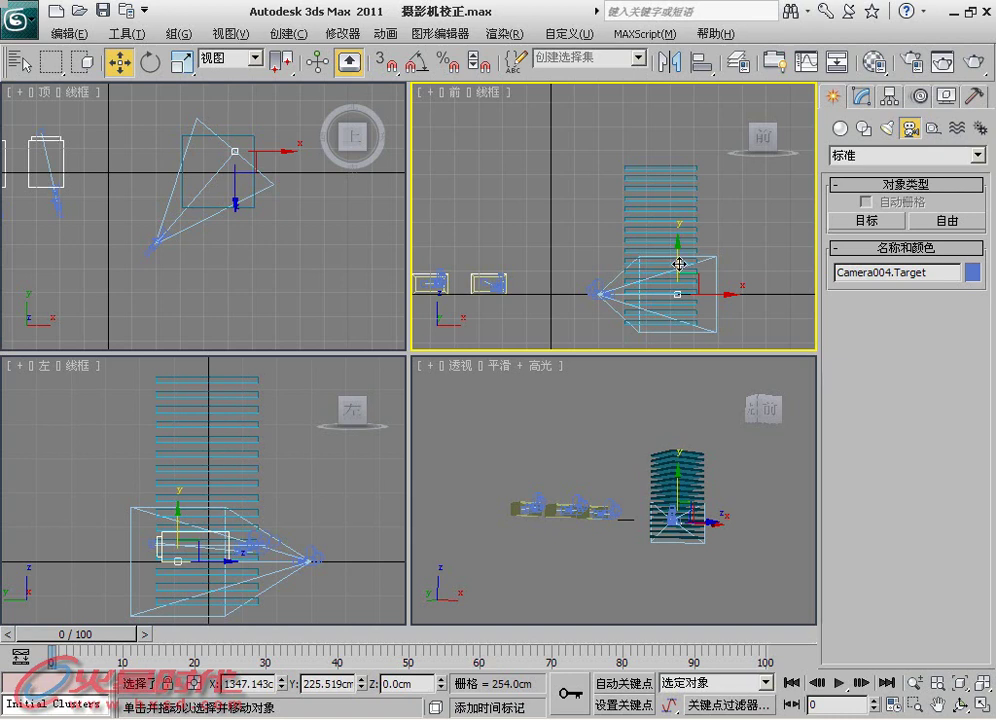
drag(676, 263, 668, 208)
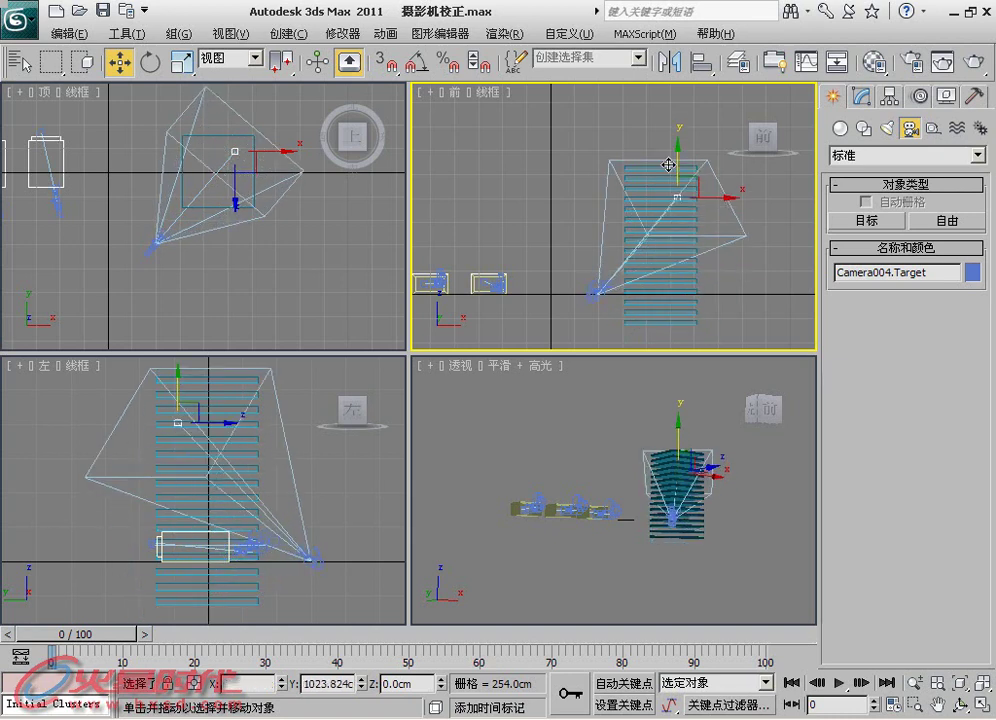
Step: Make the perspective viewport look through Camera004, then select Camera004
right_click(640, 408)
key(c)
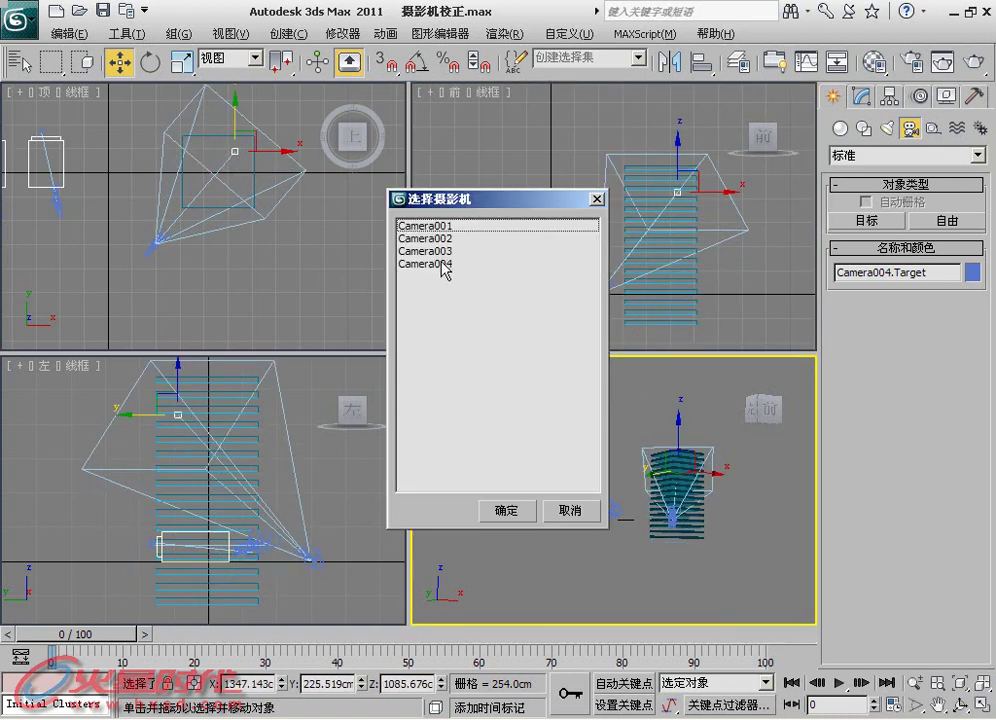
double_click(445, 264)
right_click(610, 385)
click(560, 374)
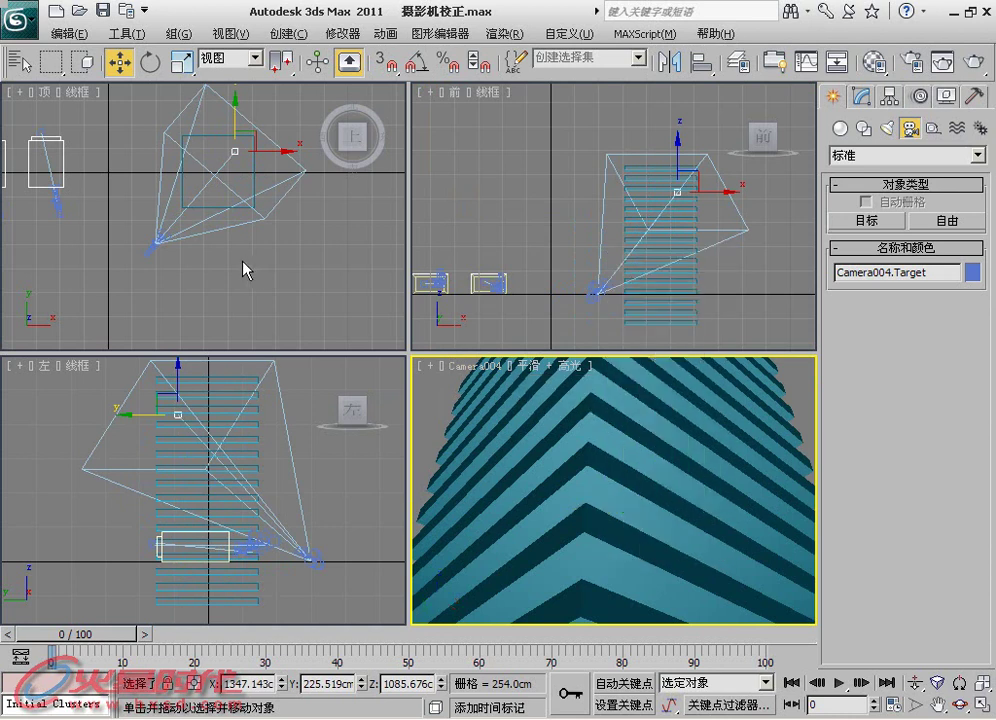
Step: Move Camera004 down and to the left in the Top and Front views
middle_drag(98, 233, 165, 222)
drag(163, 222, 148, 282)
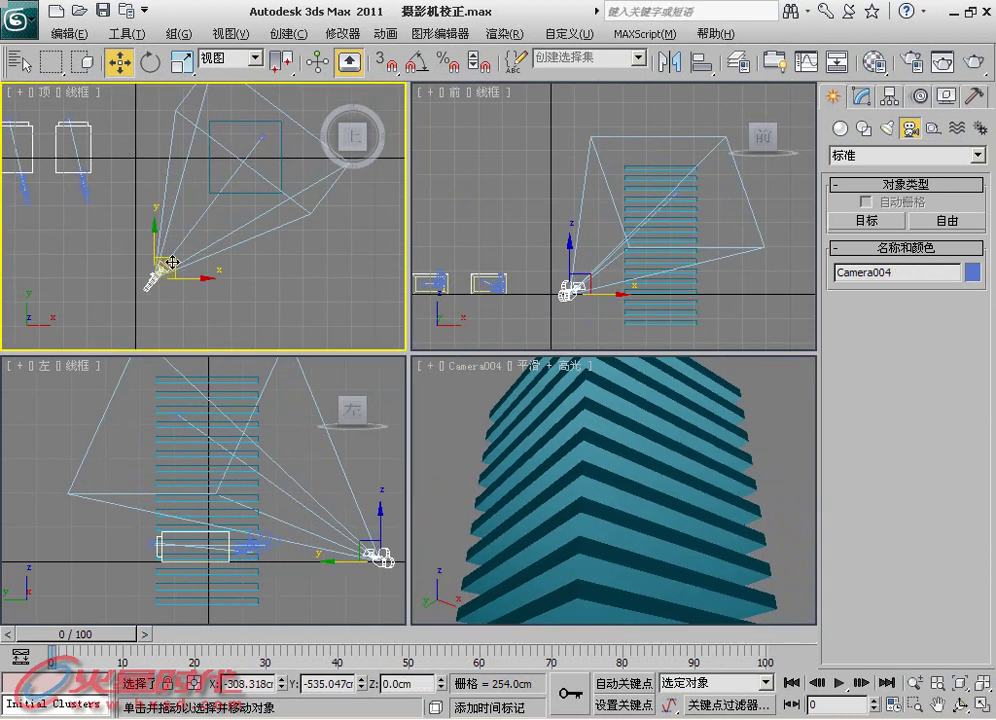
right_click(603, 207)
middle_drag(603, 207, 603, 144)
mouse_move(585, 220)
mouse_down()
mouse_move(558, 315)
mouse_move(530, 287)
mouse_up()
click(530, 318)
click(521, 289)
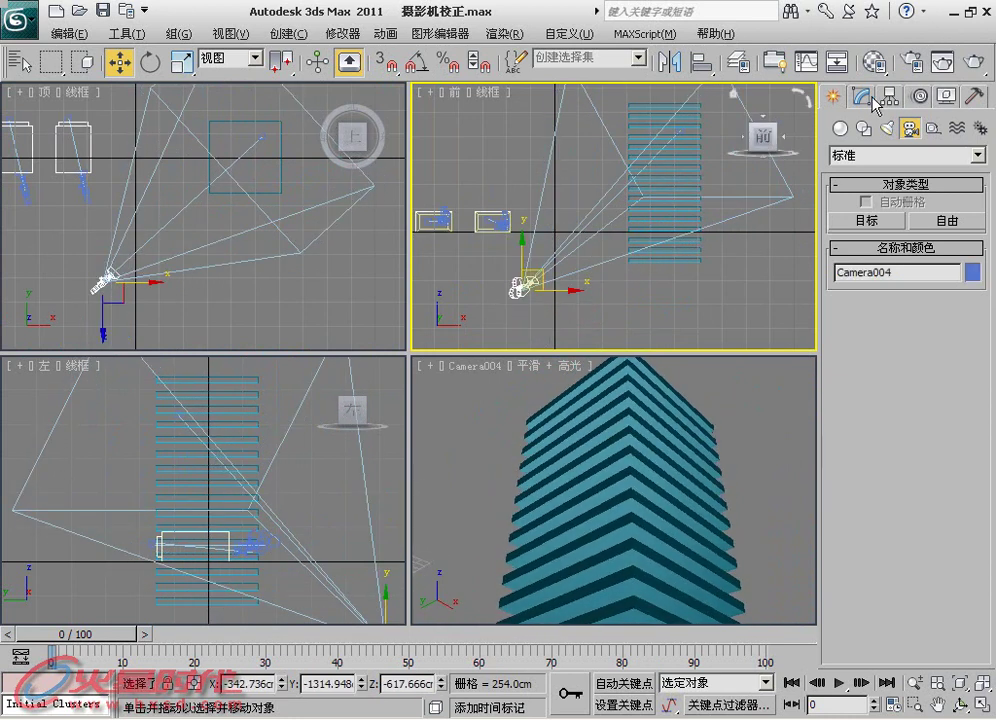
Step: Give Camera004 a 24mm lens and shift the camera and its target to frame the whole tower
click(859, 96)
click(956, 440)
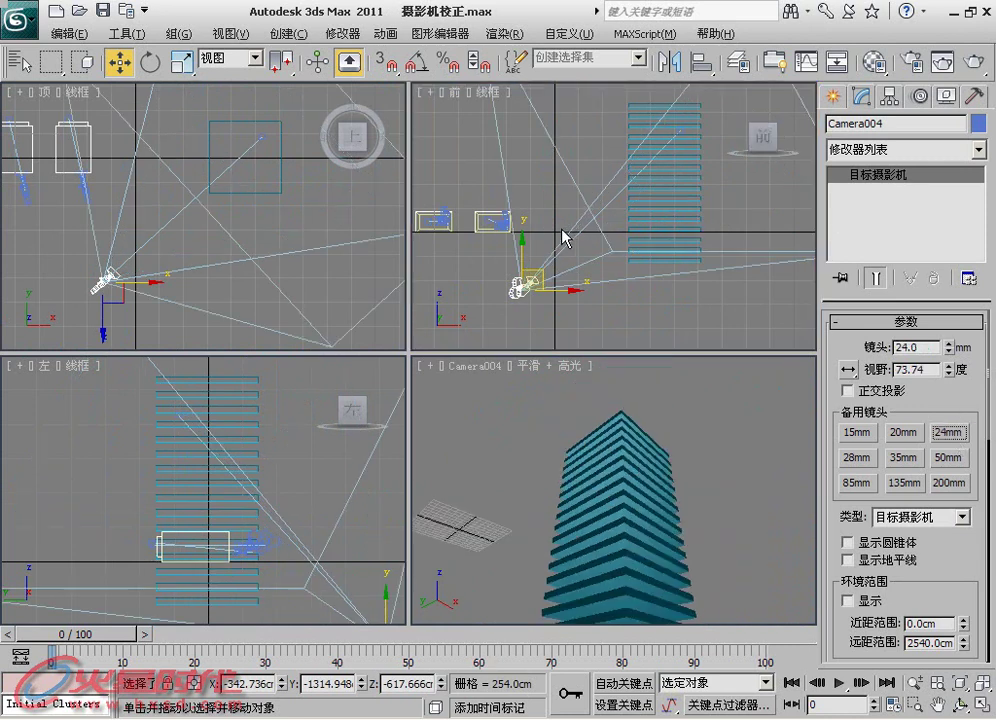
mouse_move(557, 260)
mouse_down()
mouse_move(547, 261)
mouse_move(553, 250)
mouse_up()
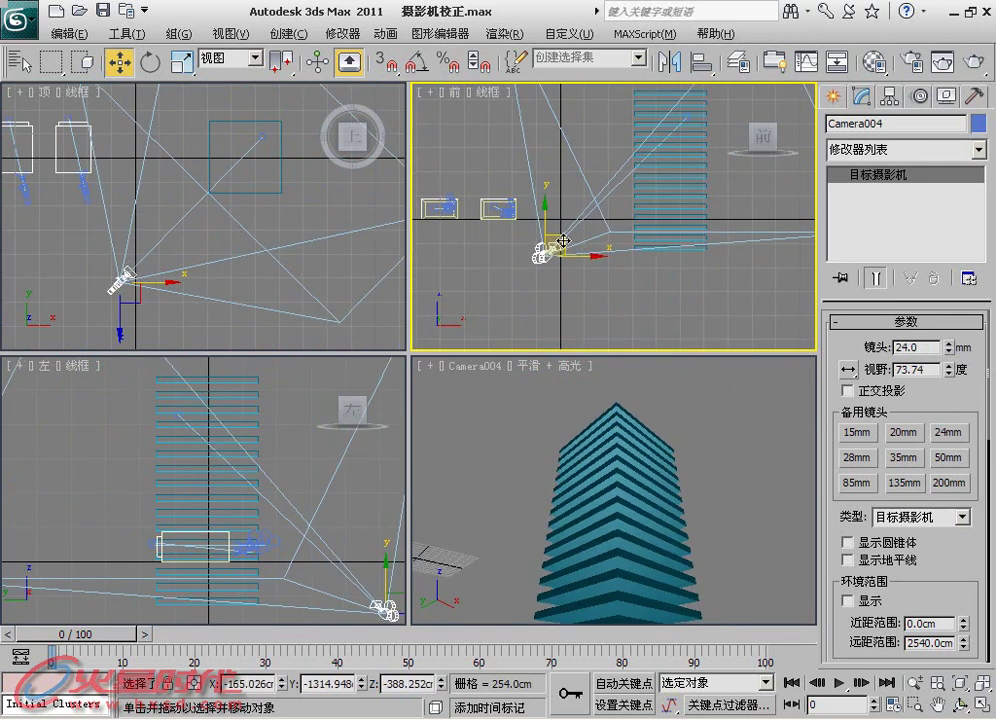
right_click(555, 250)
click(539, 228)
drag(644, 184, 641, 189)
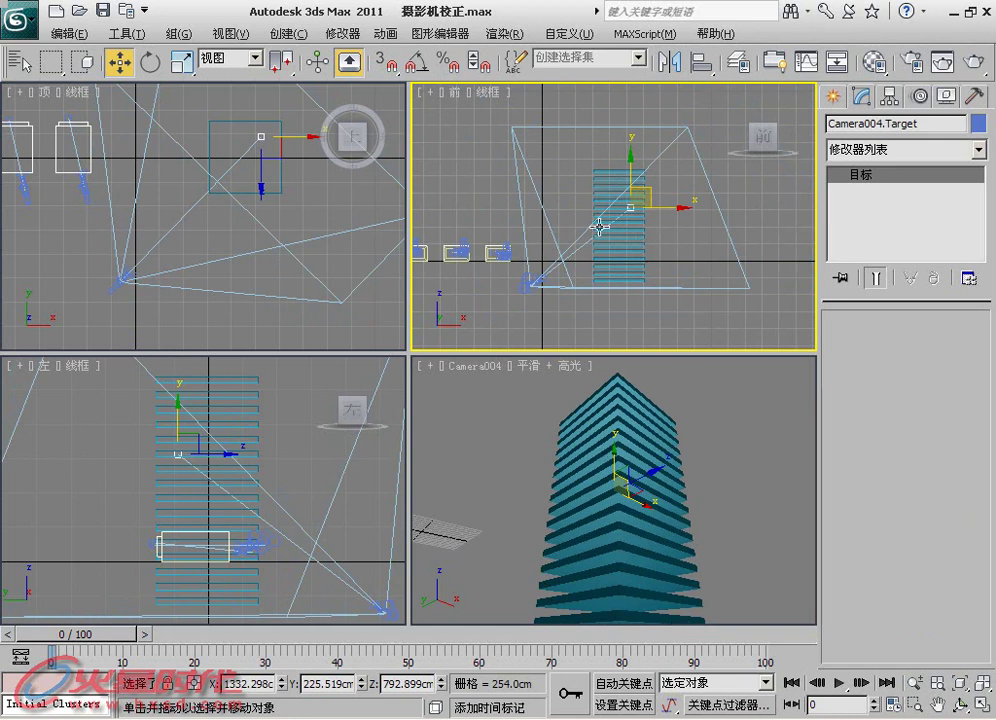
click(93, 318)
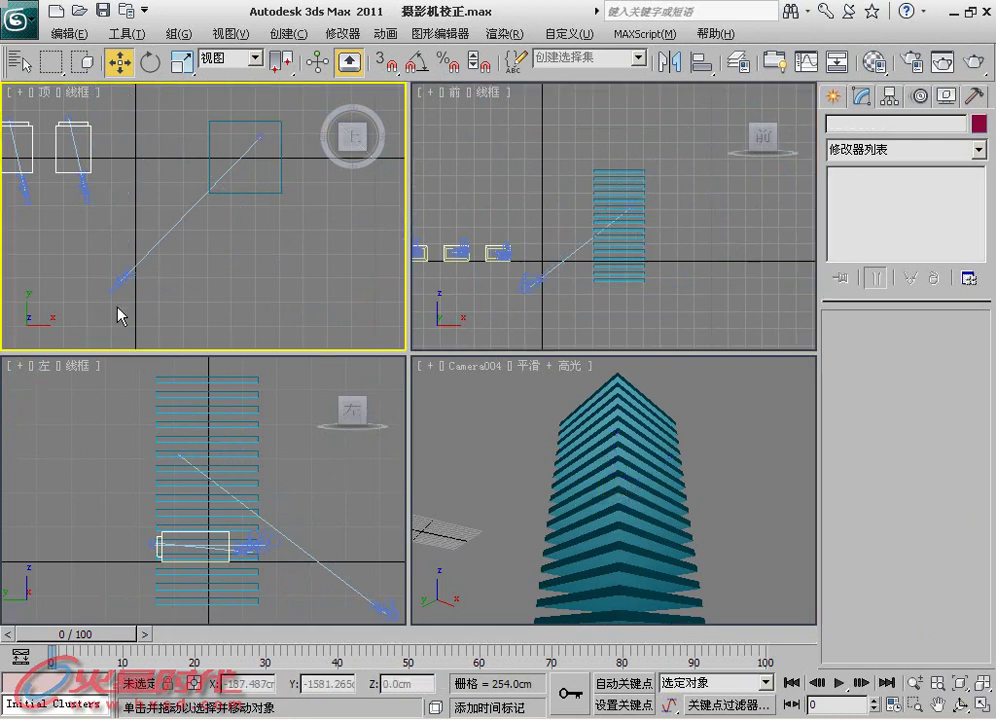
Step: Apply a Camera Correction modifier to Camera004, giving amount -21.882 and direction 90.0
click(118, 289)
right_click(120, 290)
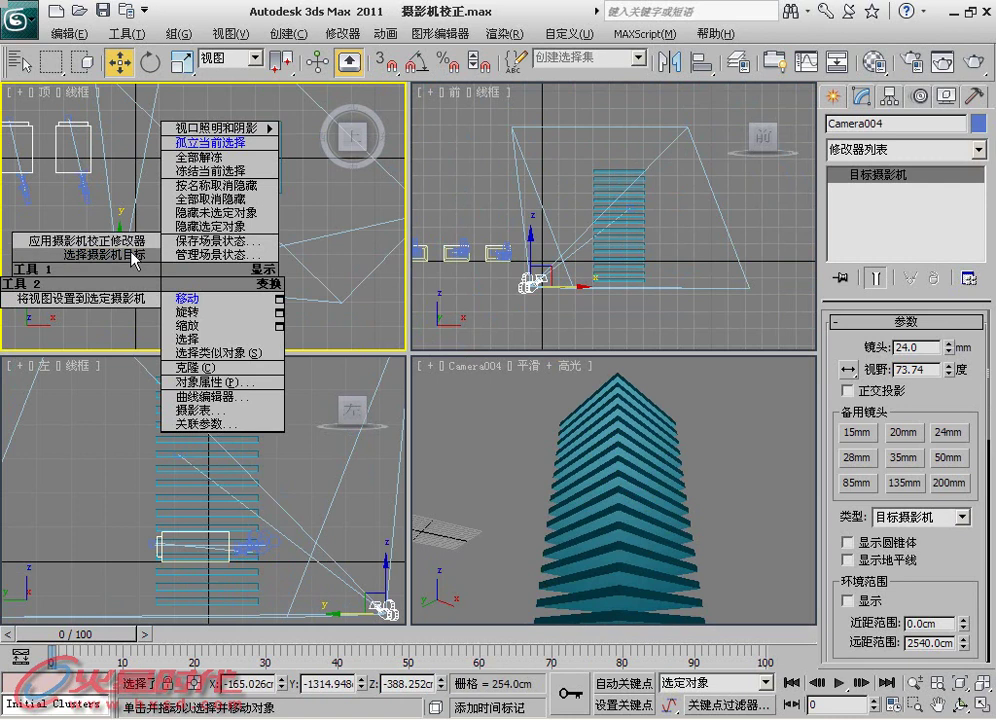
click(132, 243)
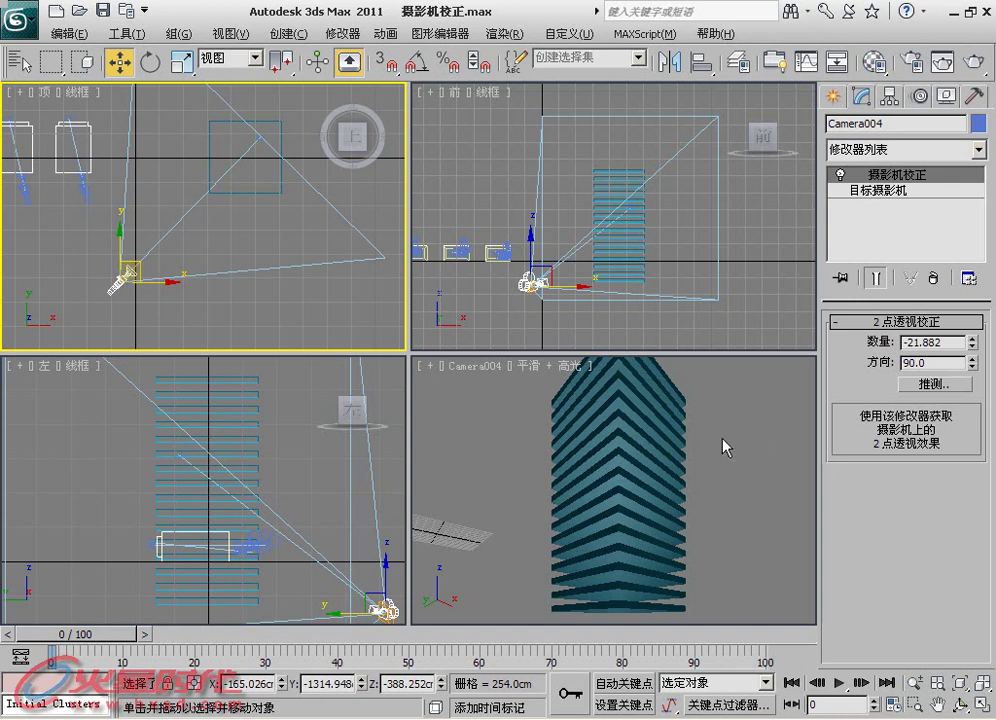
Step: Nudge Camera004 slightly so the corrected tower view shifts a little
middle_drag(80, 175, 151, 213)
scroll(151, 213, down, 2)
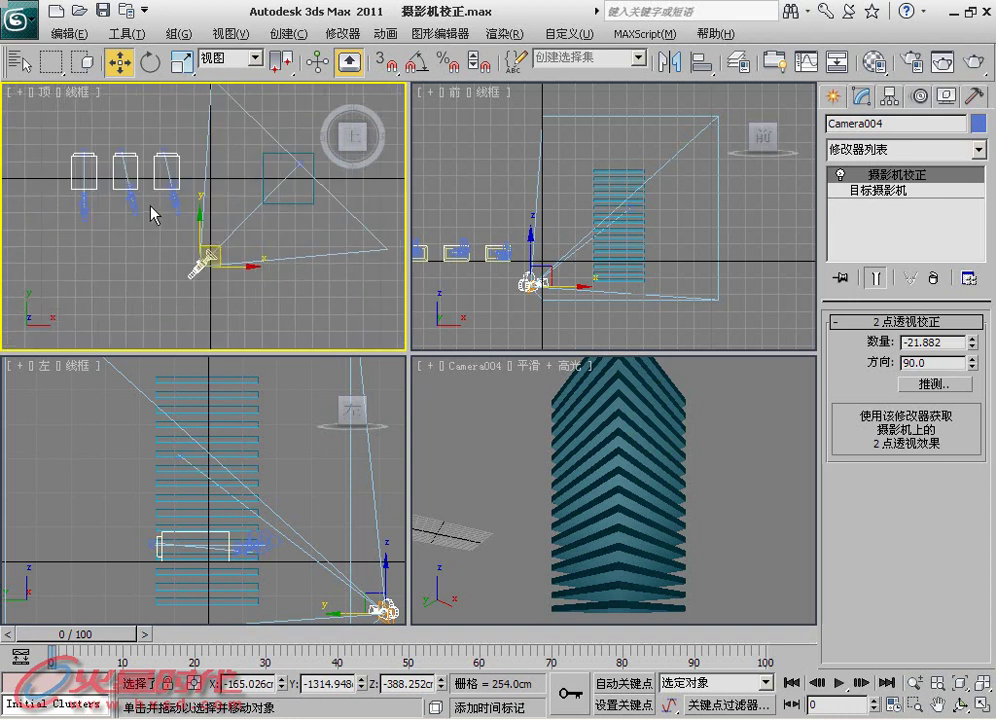
middle_click(614, 471)
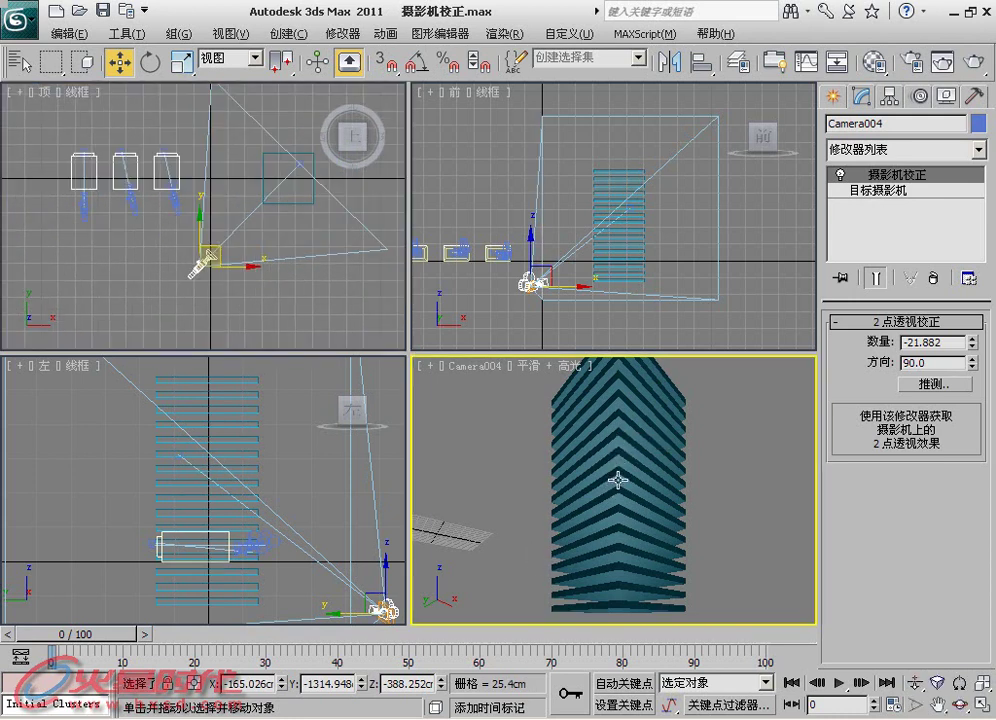
middle_drag(618, 481, 615, 484)
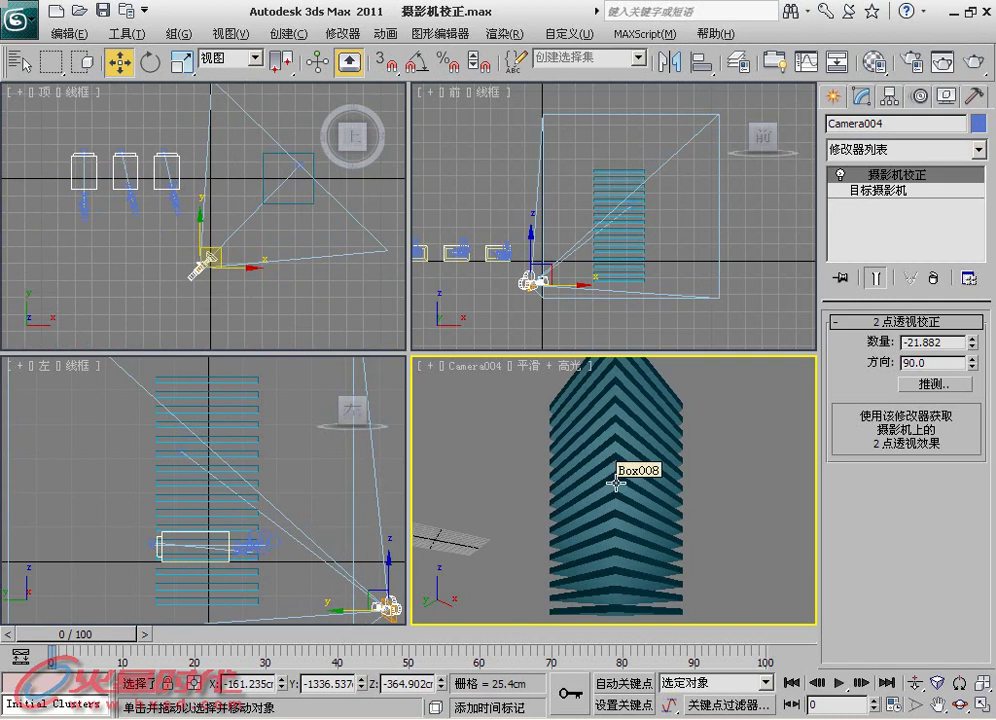